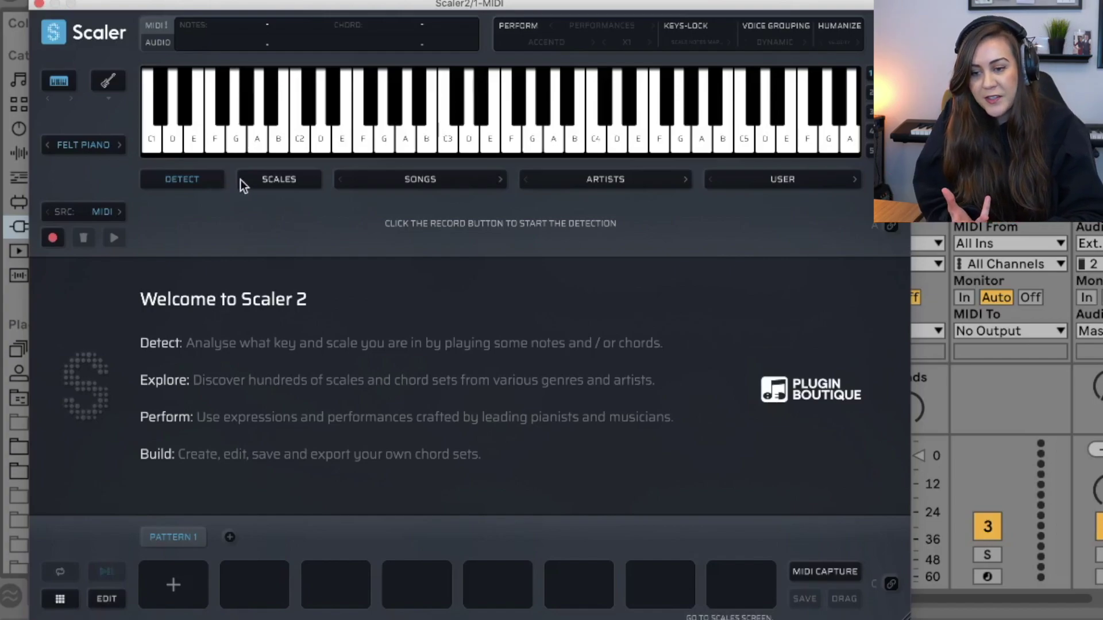
Browse the scale library and load the Hungarian Minor scale's chords
left_click(256, 183)
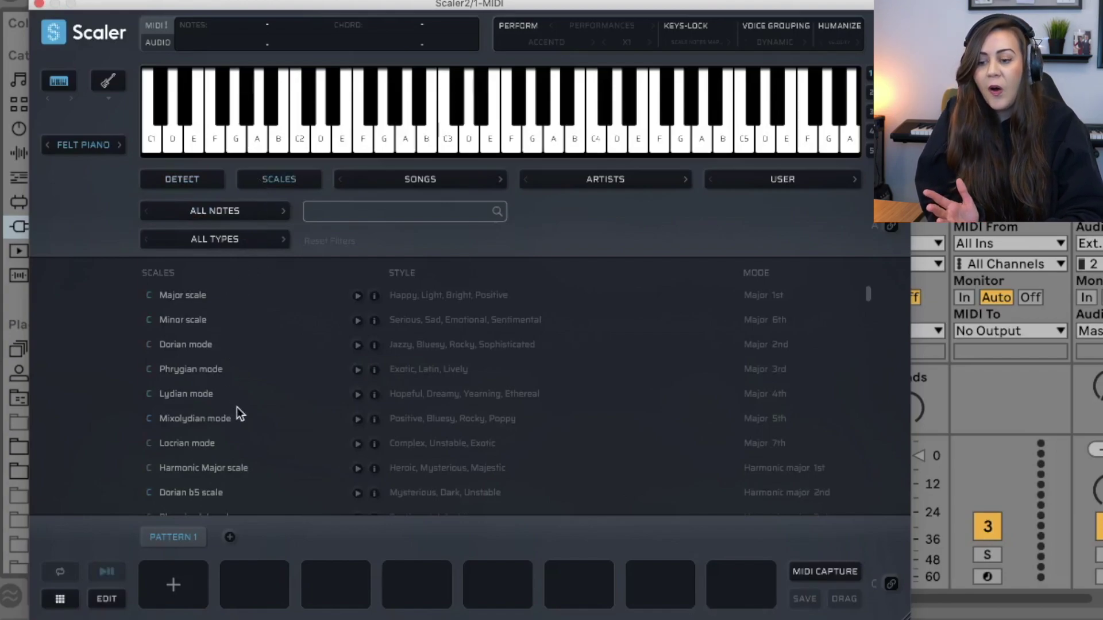
scroll(237, 409, "down", 15)
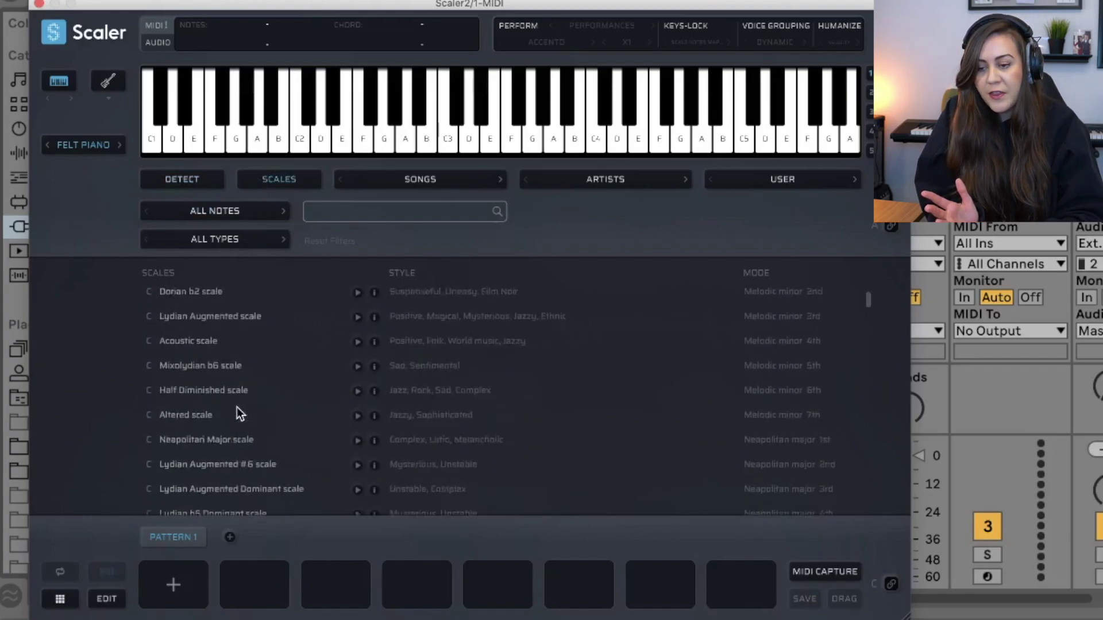
scroll(237, 408, "down", 15)
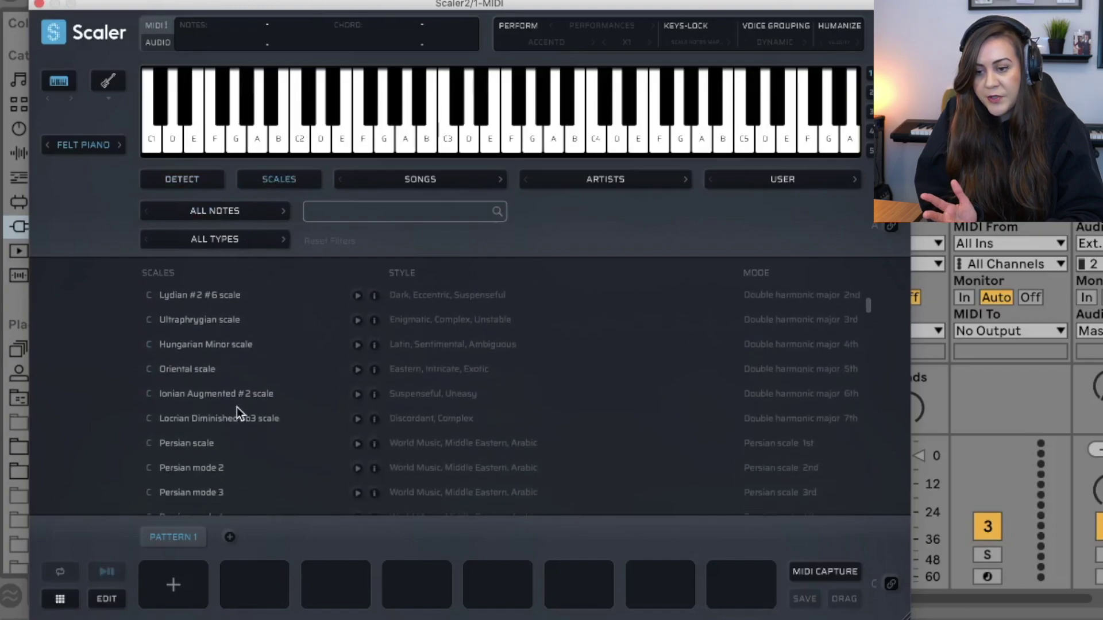
scroll(236, 408, "up", 1)
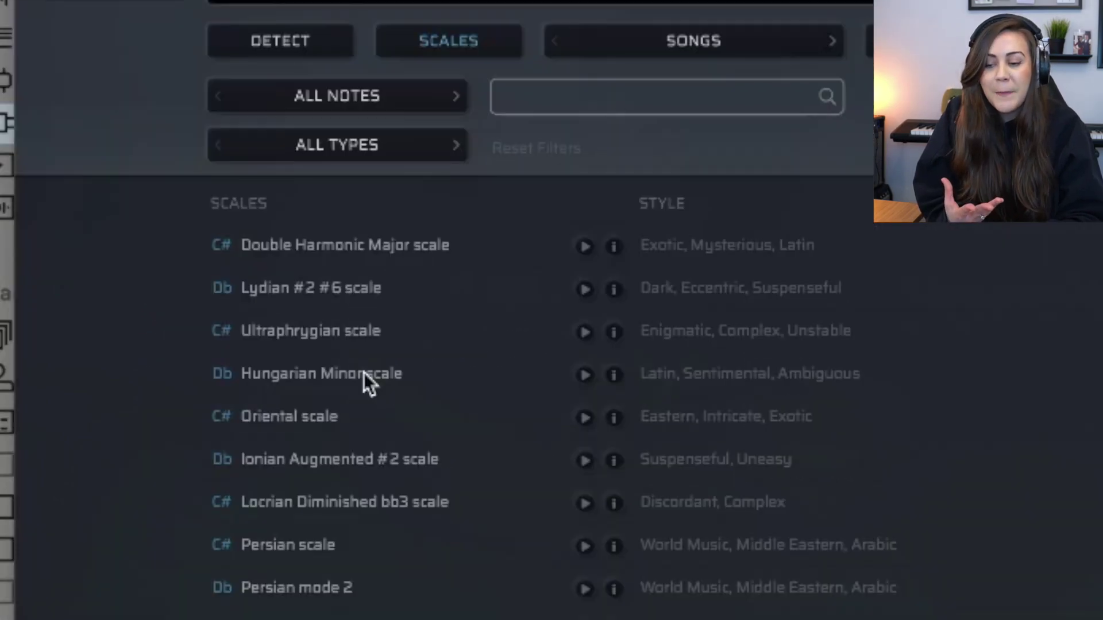
left_click(364, 373)
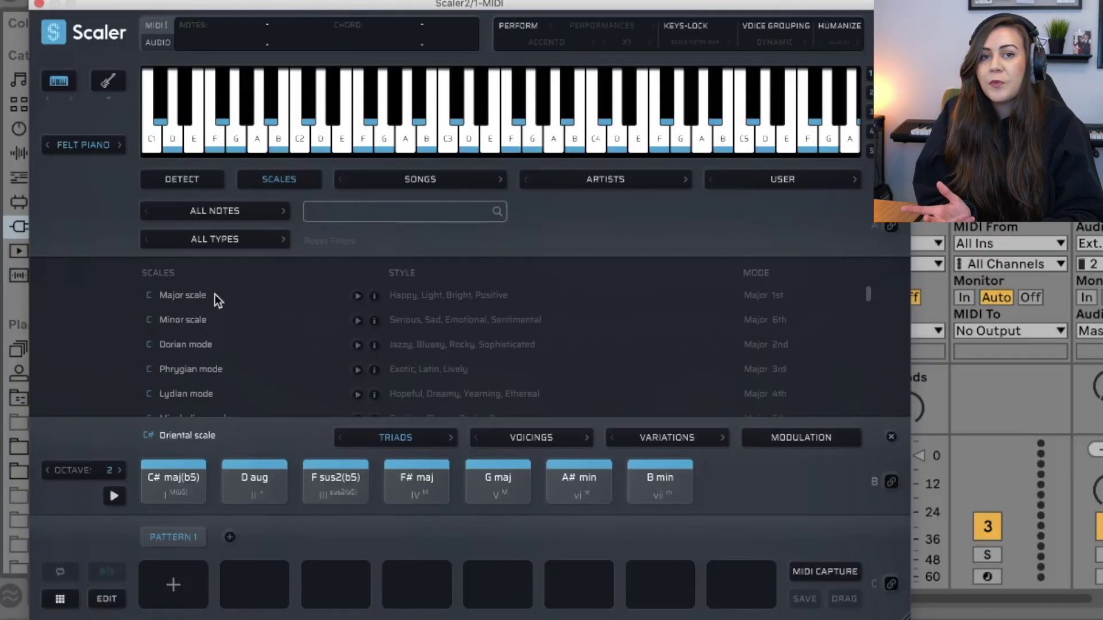
Audition Major scale chords C maj, E min and F maj, then load C Minor
left_click(215, 294)
left_click(177, 478)
left_click(320, 477)
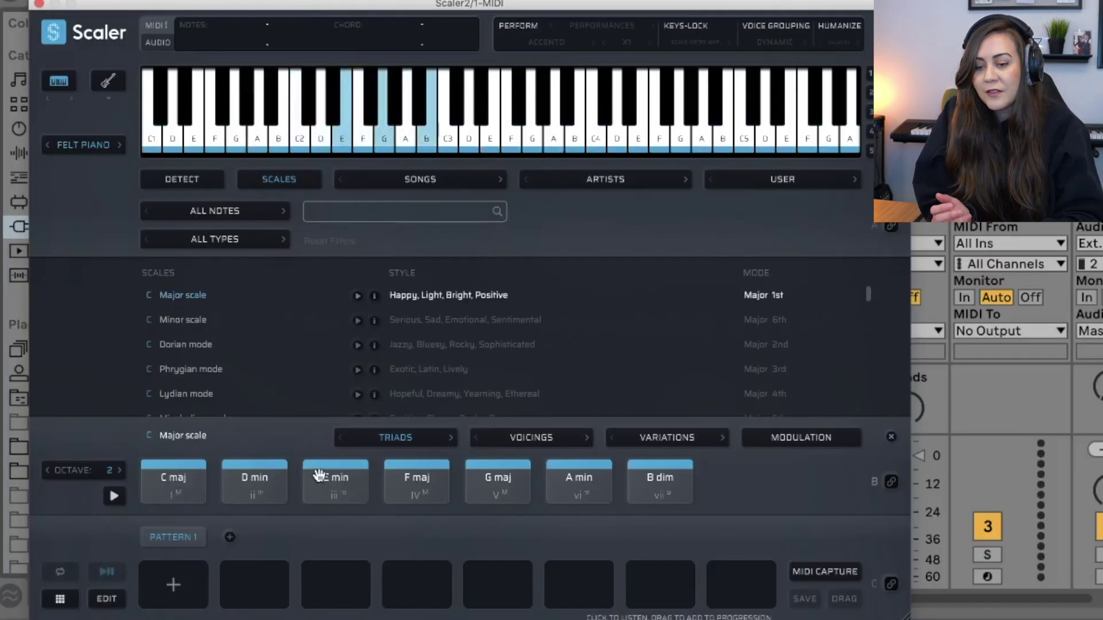
left_click(442, 477)
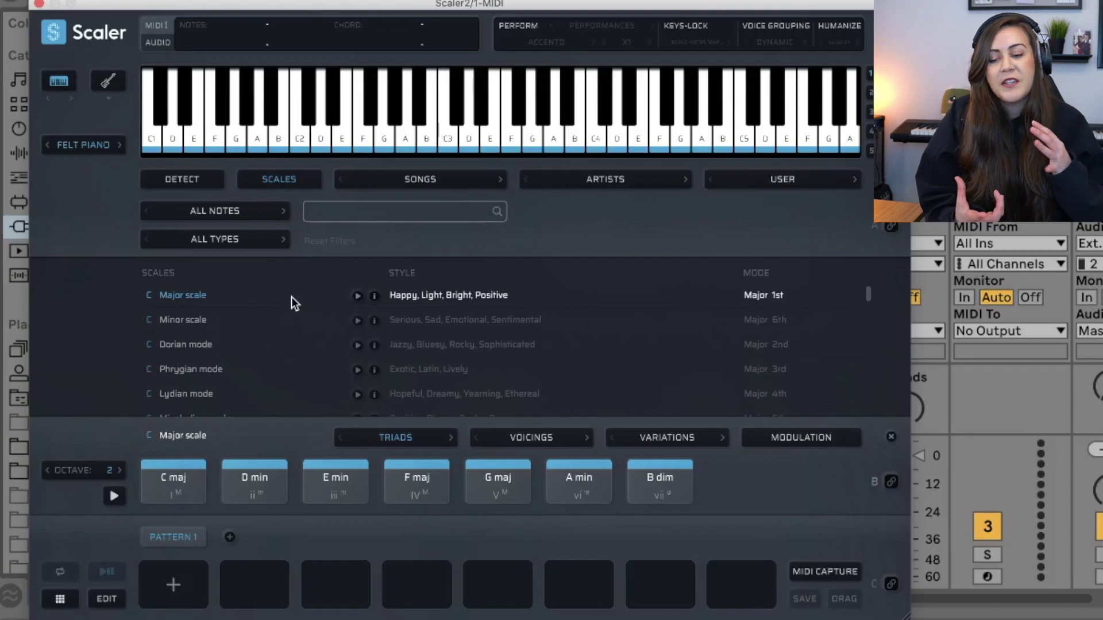
left_click(425, 320)
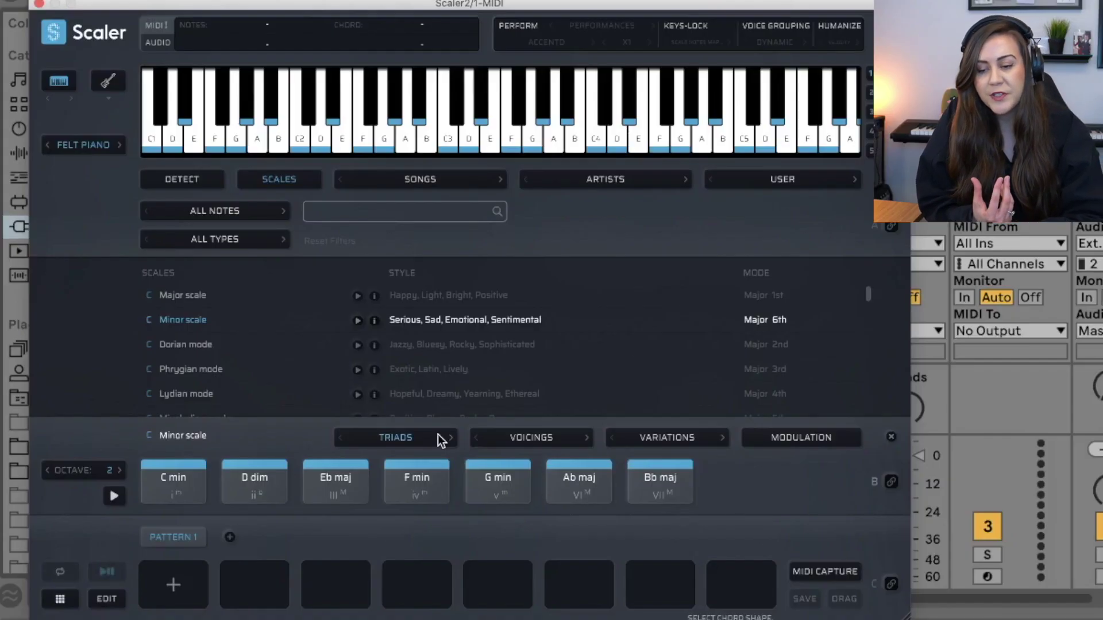
Audition C min as a seventh chord, then as a ninth chord
left_click(440, 441)
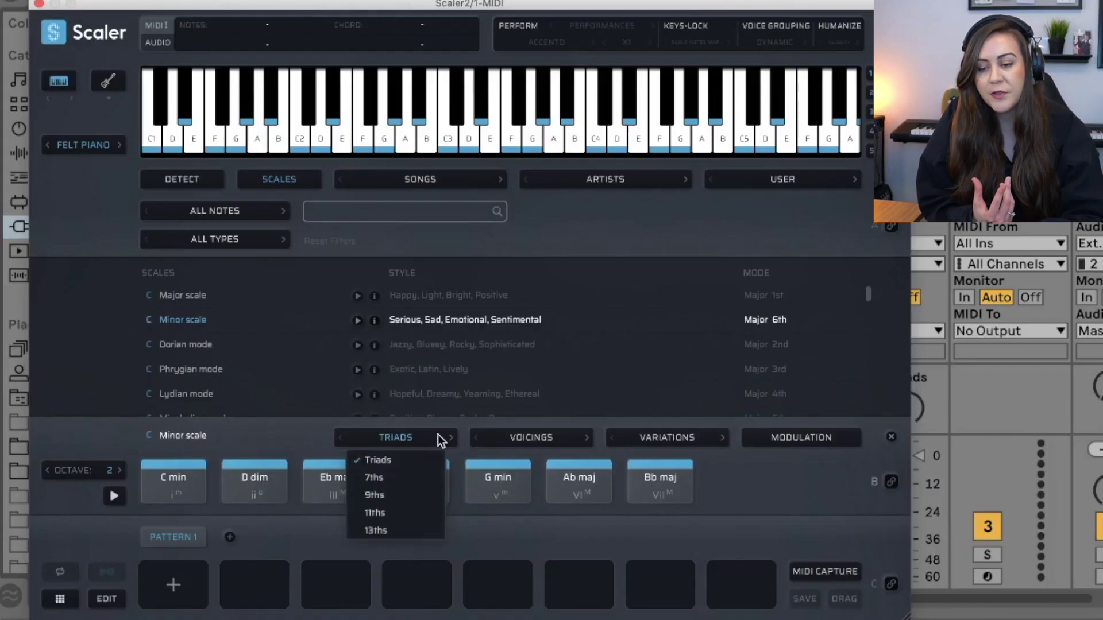
left_click(394, 478)
left_click(162, 486)
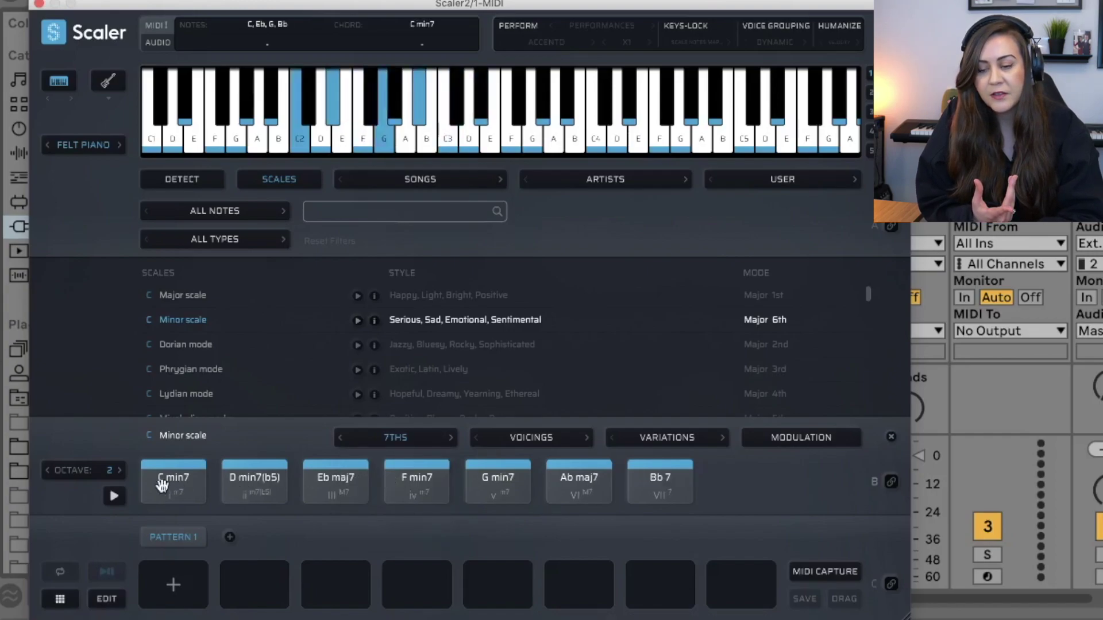
left_click(379, 439)
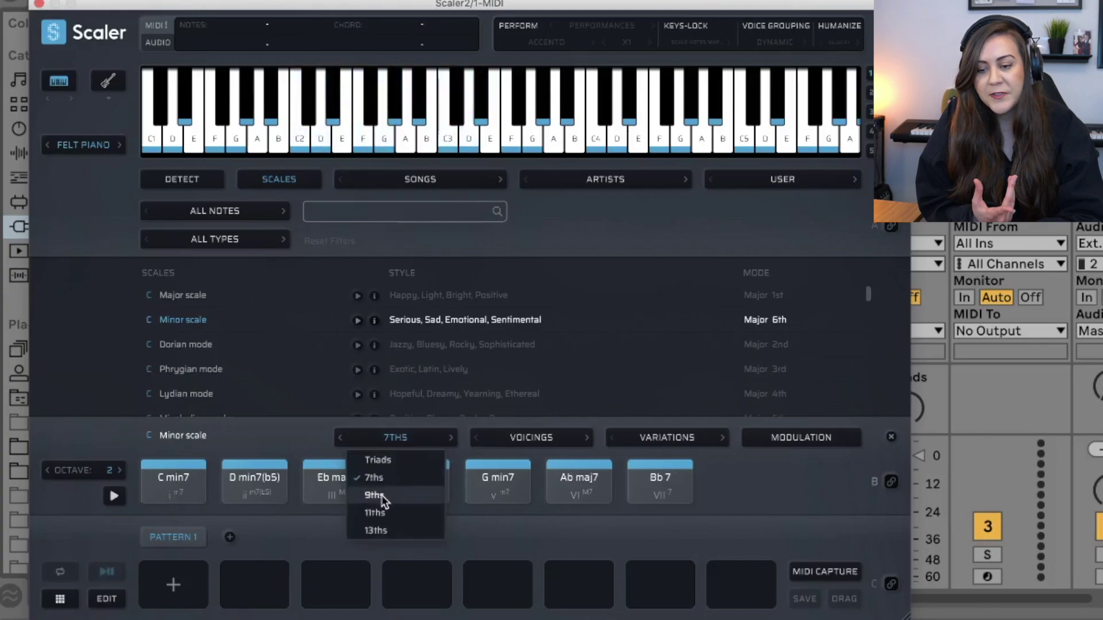
left_click(375, 495)
left_click(178, 480)
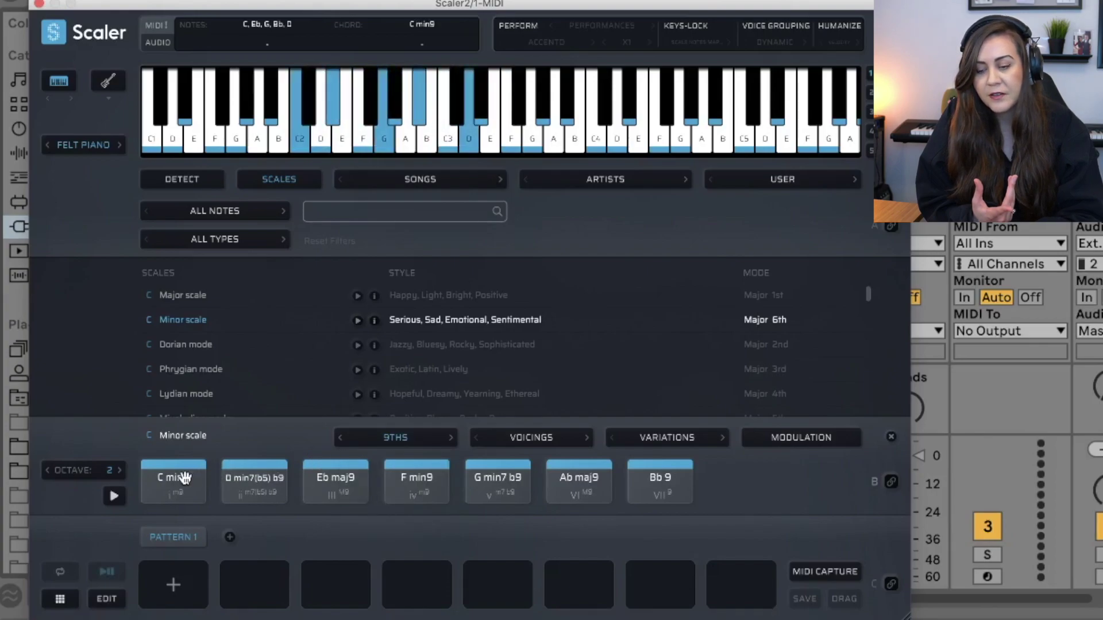
Switch the C Minor chord set to Voicing 2
left_click(391, 438)
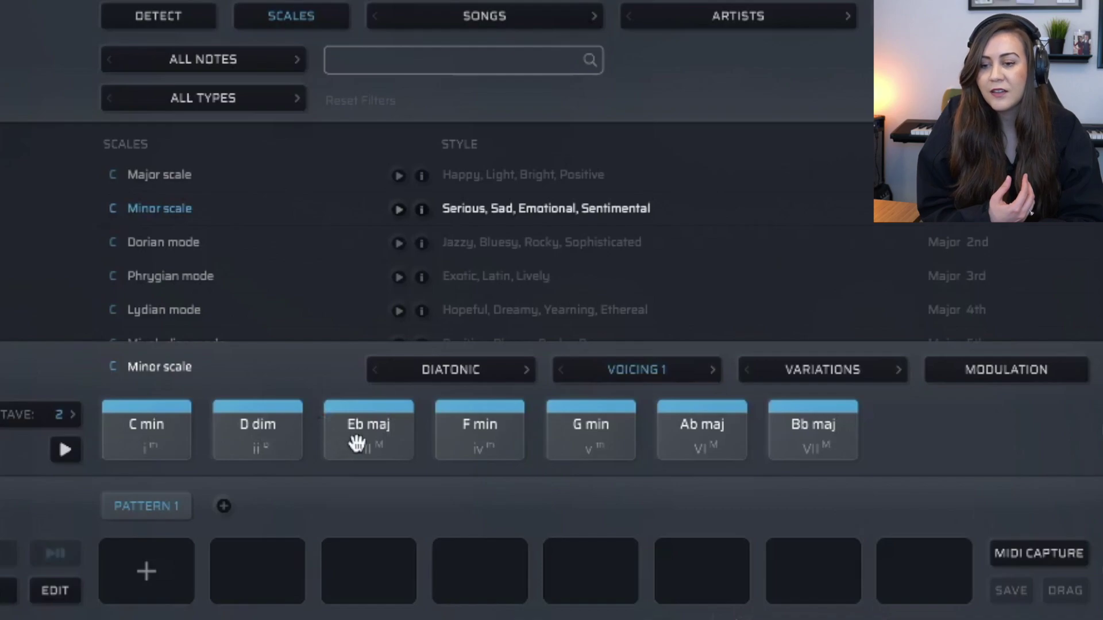
left_click(636, 370)
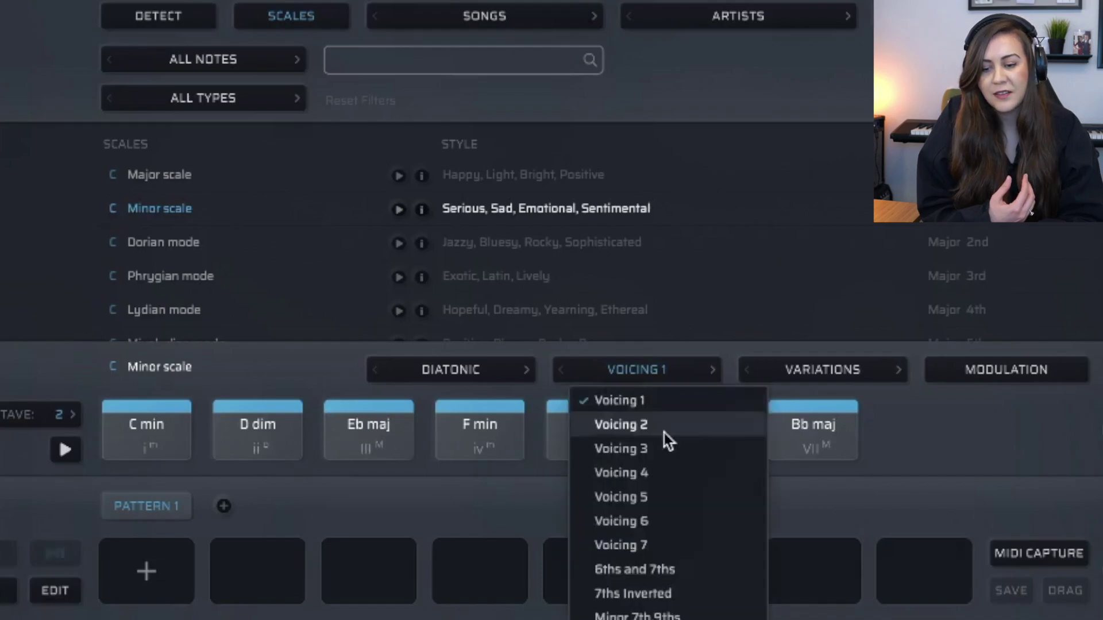
left_click(664, 425)
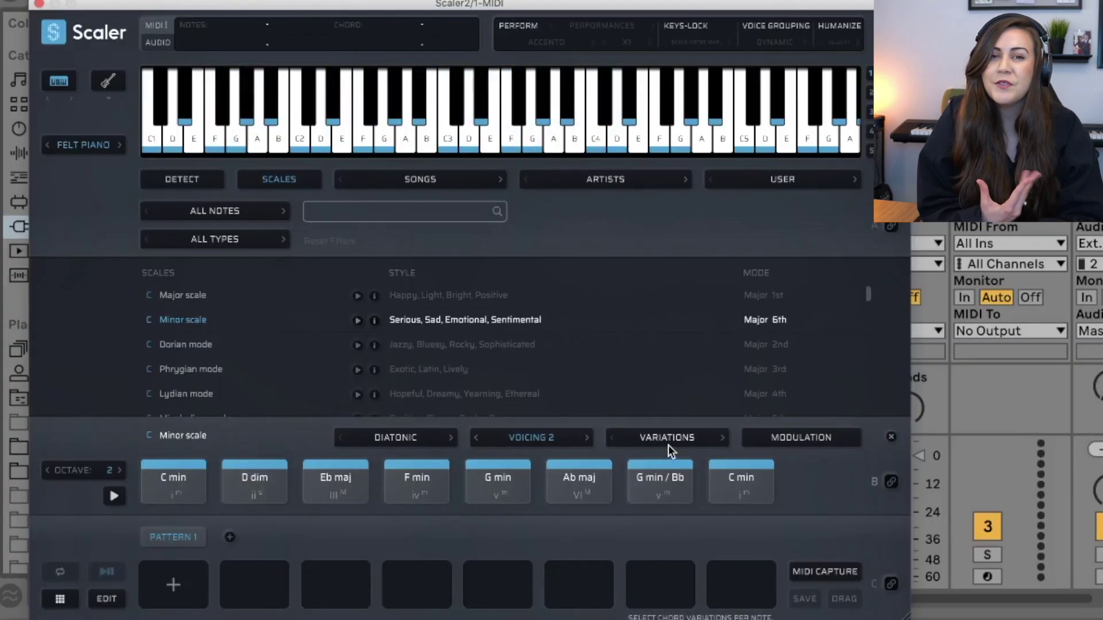
Show Leading Tone: Bb variations, hear Bb sus2, and raise the playback octave to 4
left_click(668, 446)
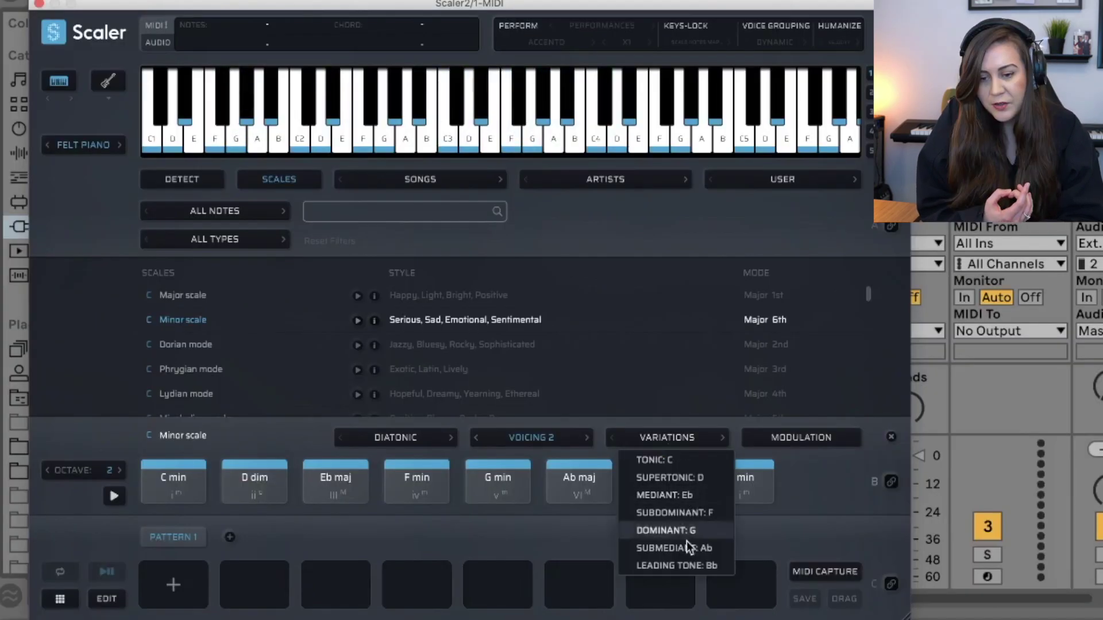
left_click(685, 563)
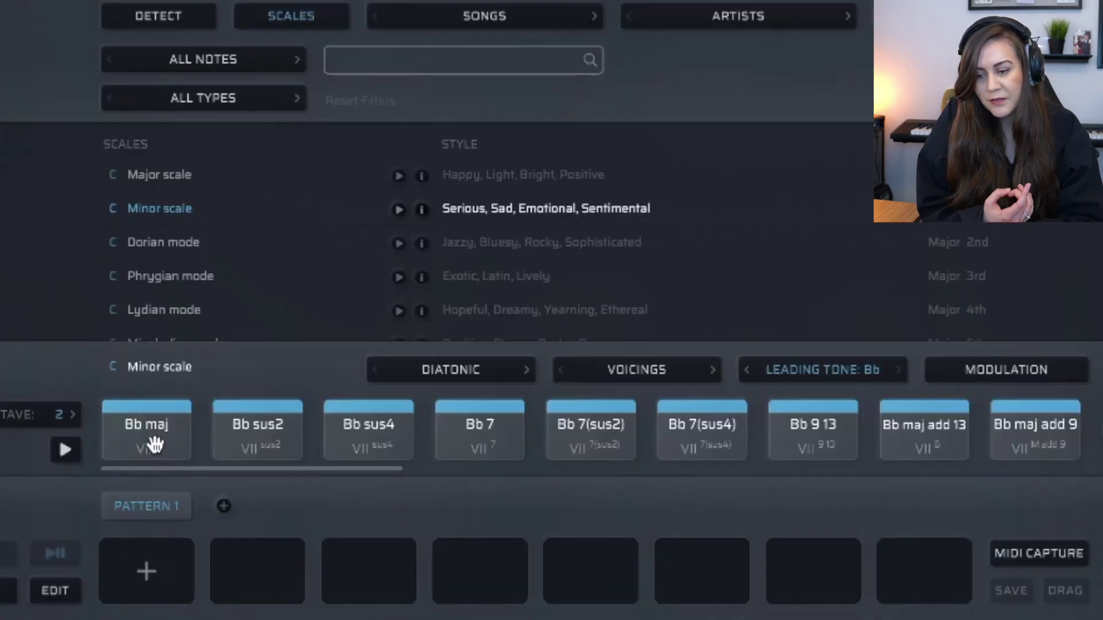
left_click(234, 443)
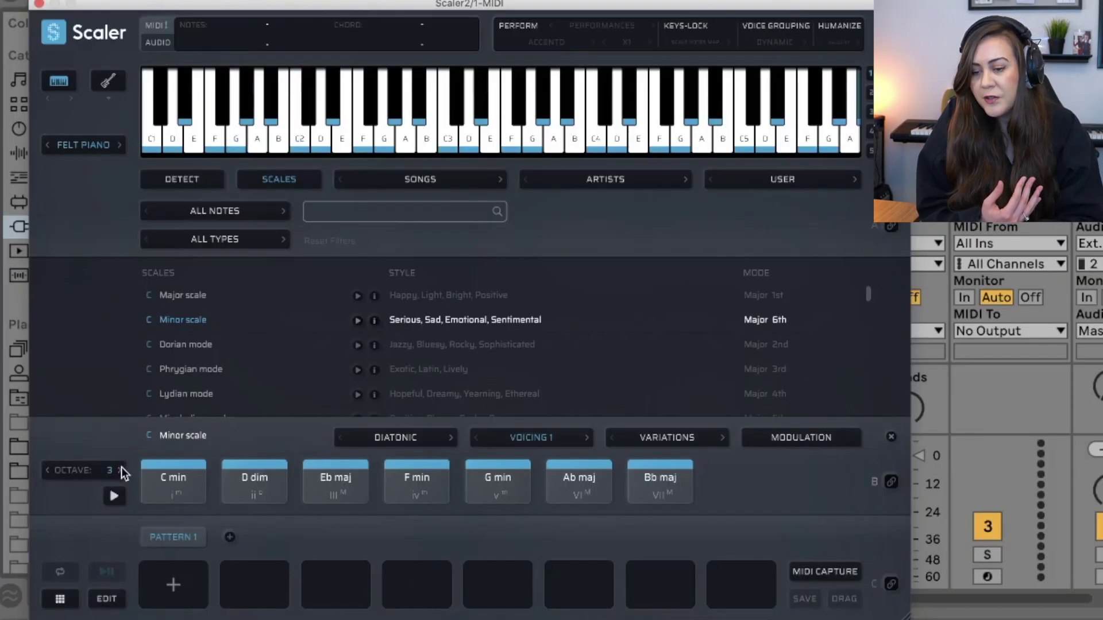
left_click(121, 470)
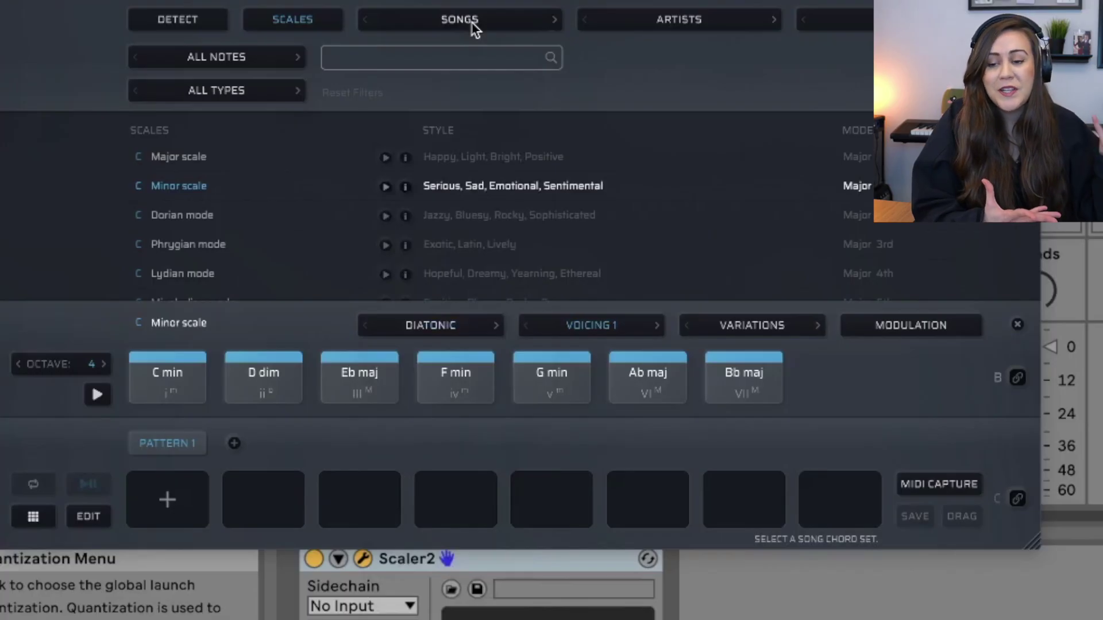
Browse the song genres, lower the playback octave to 2 and hear D min
left_click(475, 29)
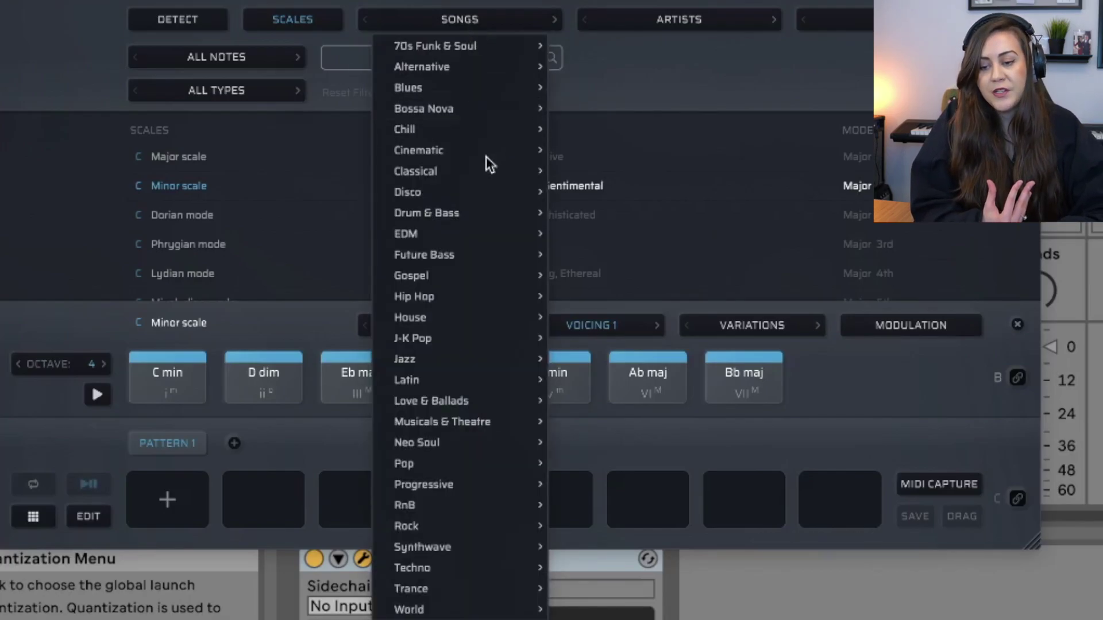
mouse_move(491, 253)
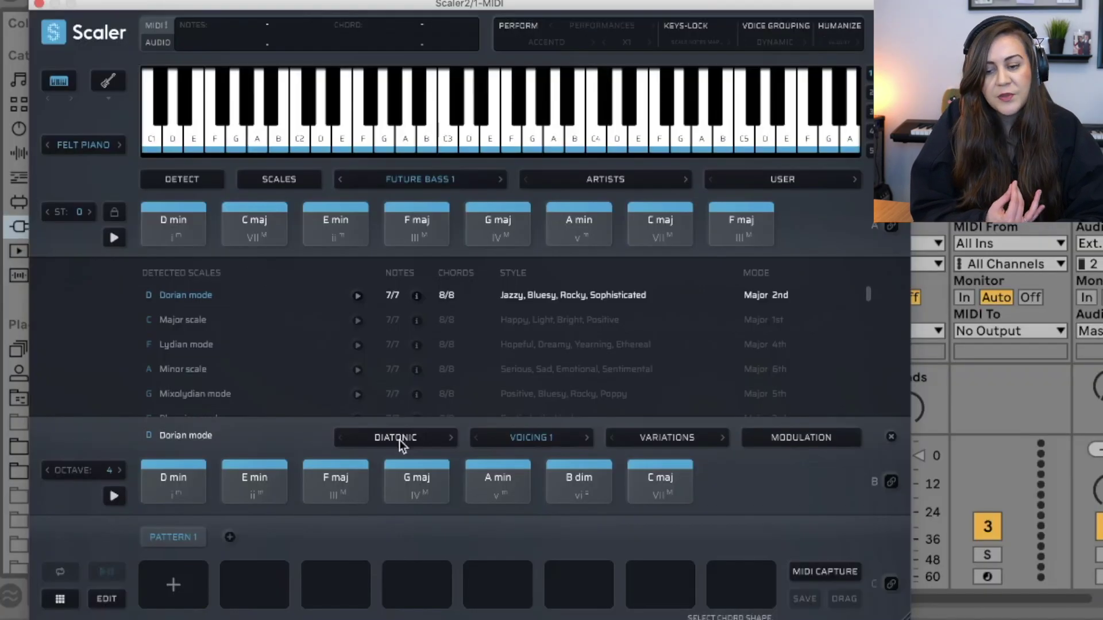
left_click(45, 470)
left_click(45, 470)
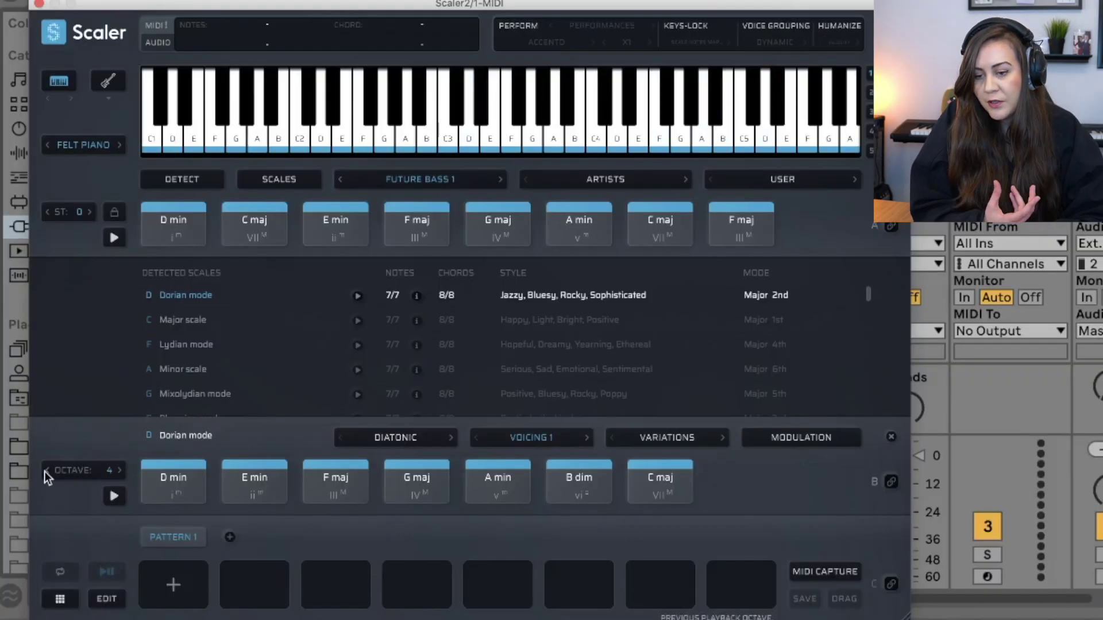
left_click(173, 468)
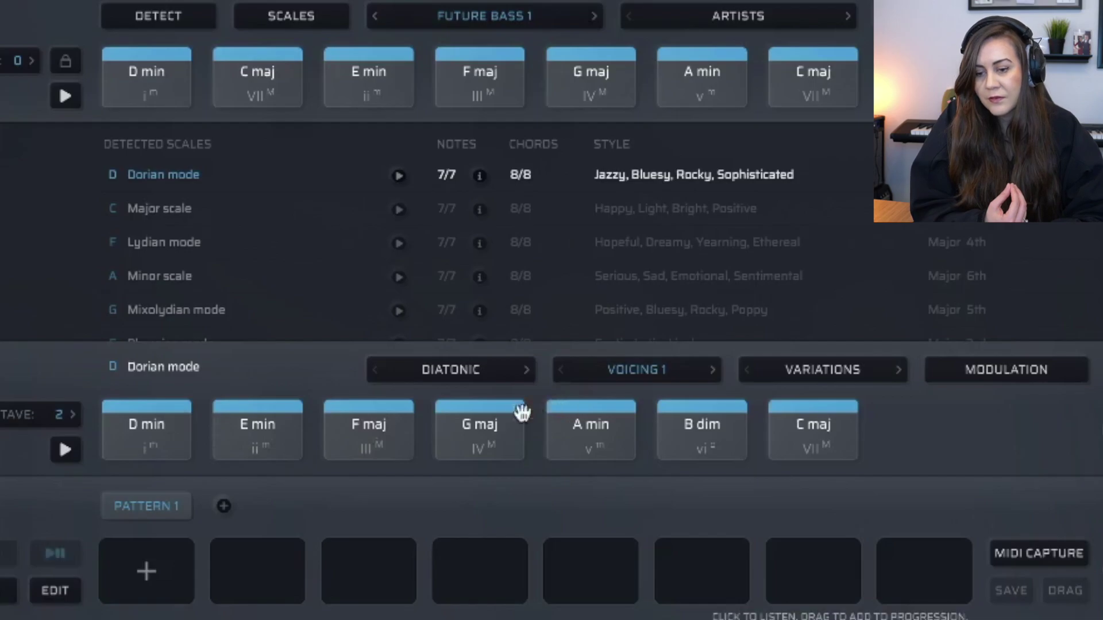
Show the chords as sevenths and pick Future Bass 6 from the genre chord sets
left_click(505, 364)
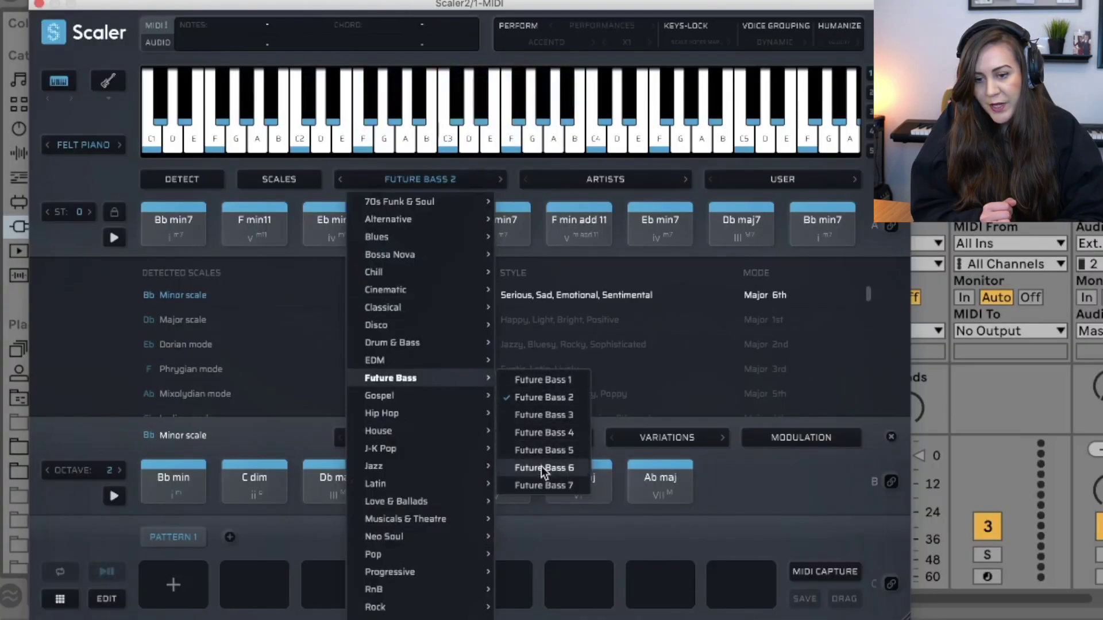
left_click(540, 467)
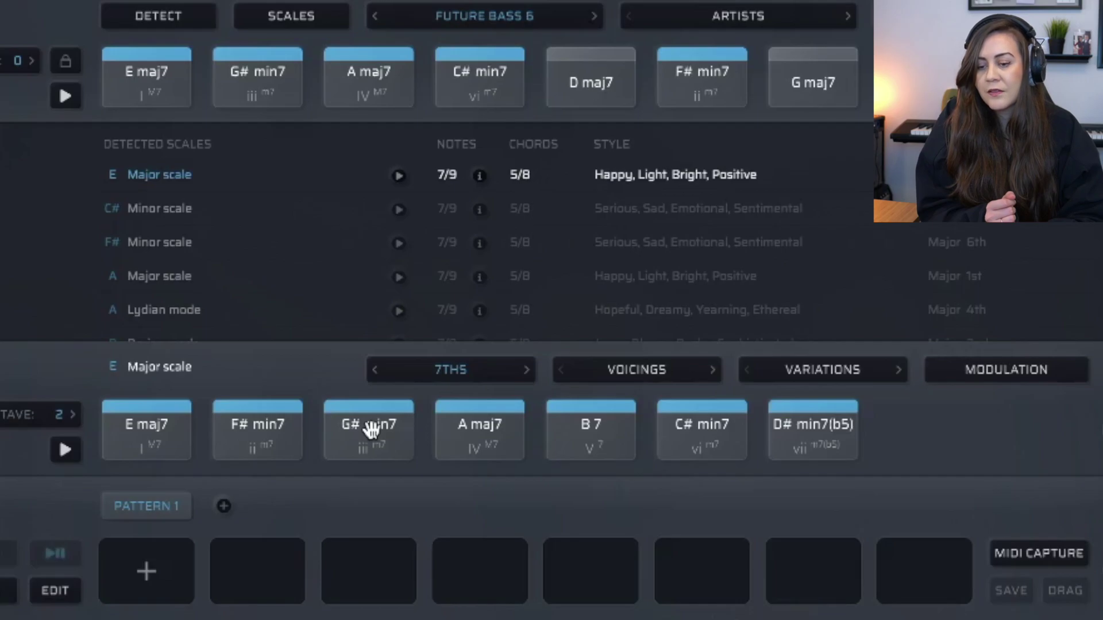
left_click(484, 16)
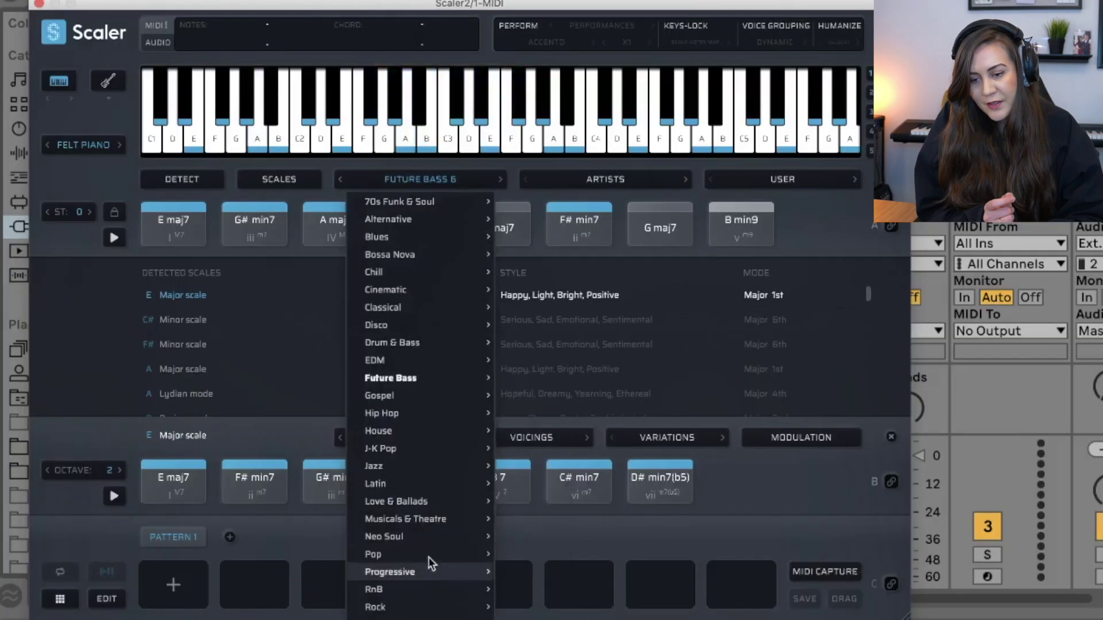
mouse_move(429, 618)
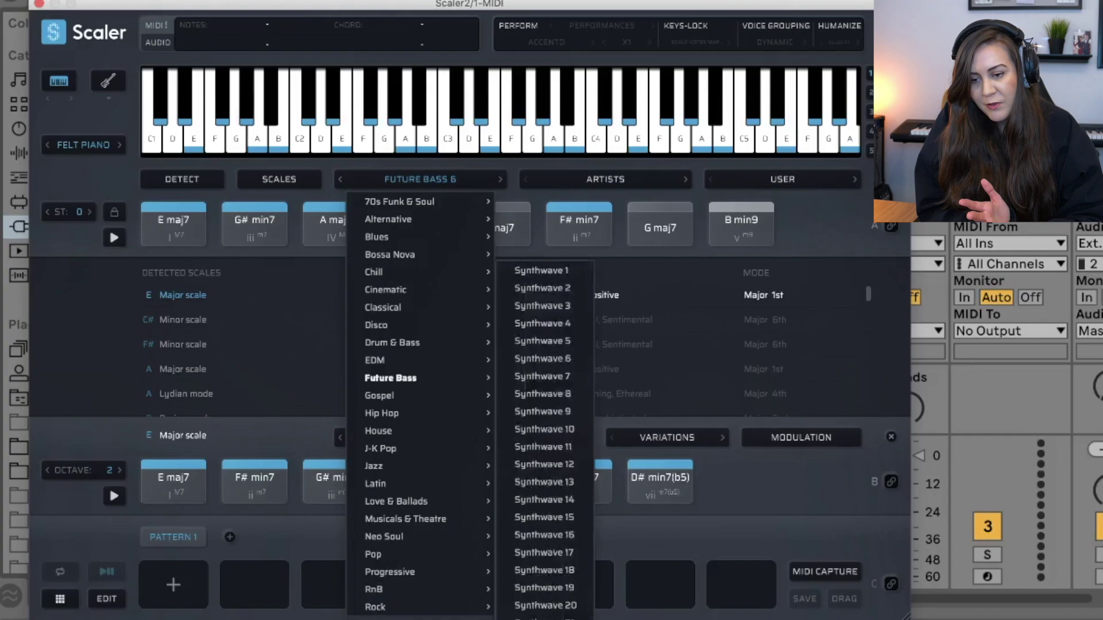
mouse_move(420, 447)
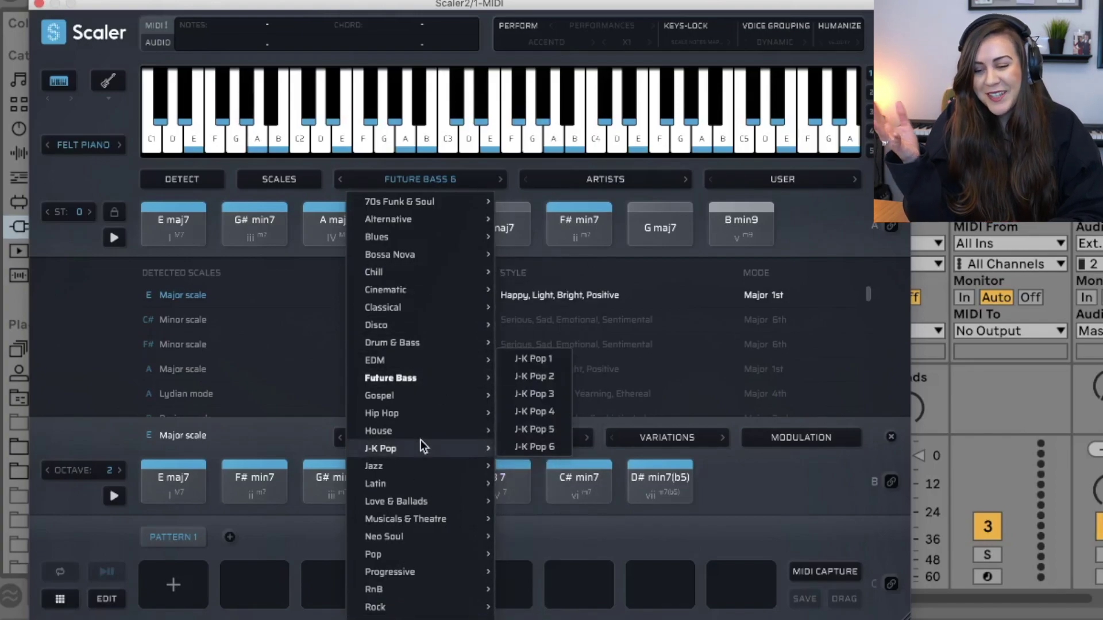
Load Curtiss King's Clouds chord set from the Artists menu
left_click(611, 179)
left_click(611, 179)
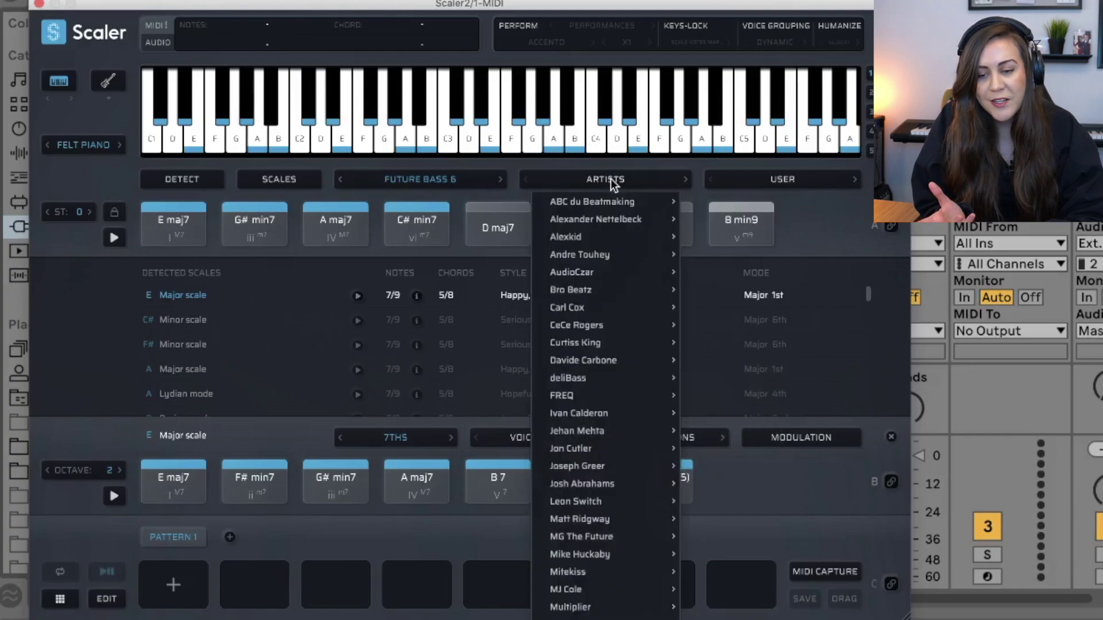
mouse_move(636, 337)
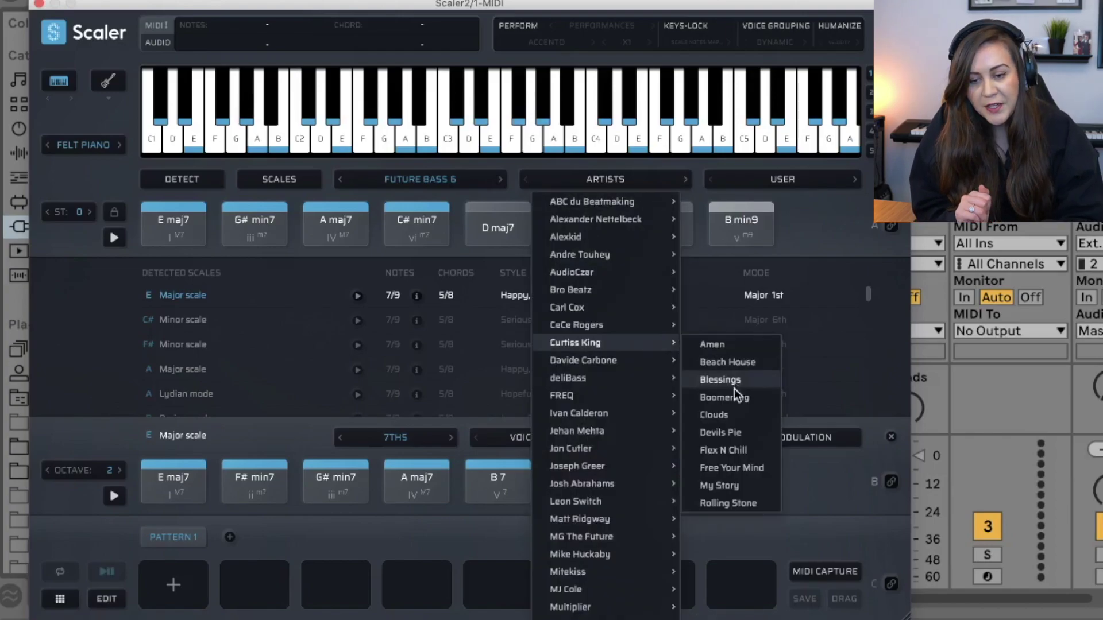
left_click(726, 416)
Audition the A min7, C maj7 and D min7 chords, then open the user chord set options
left_click(165, 480)
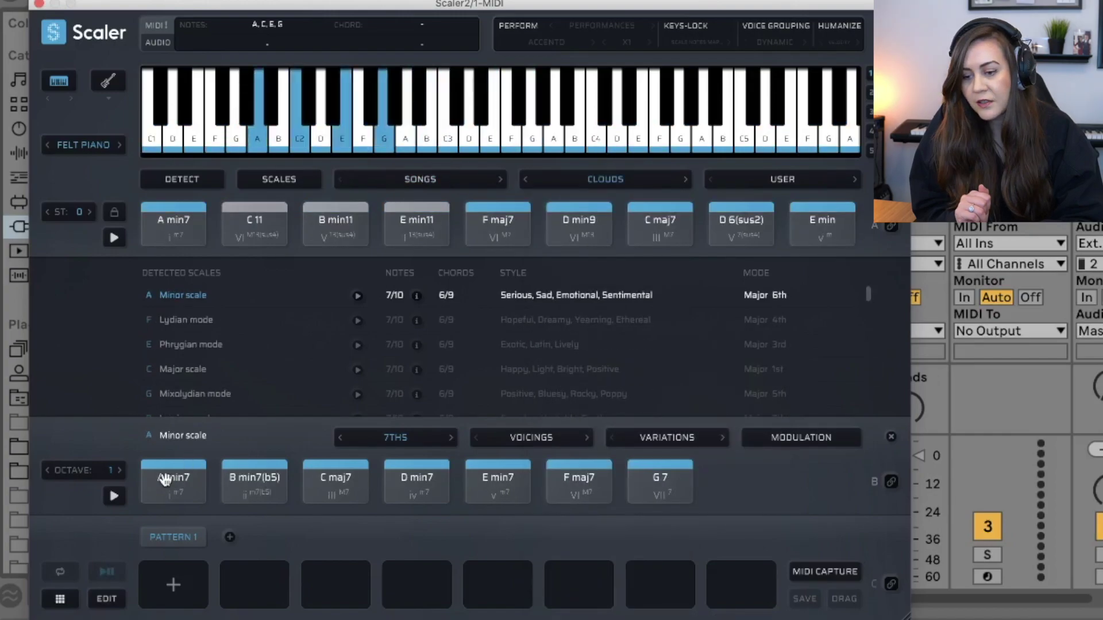
left_click(333, 480)
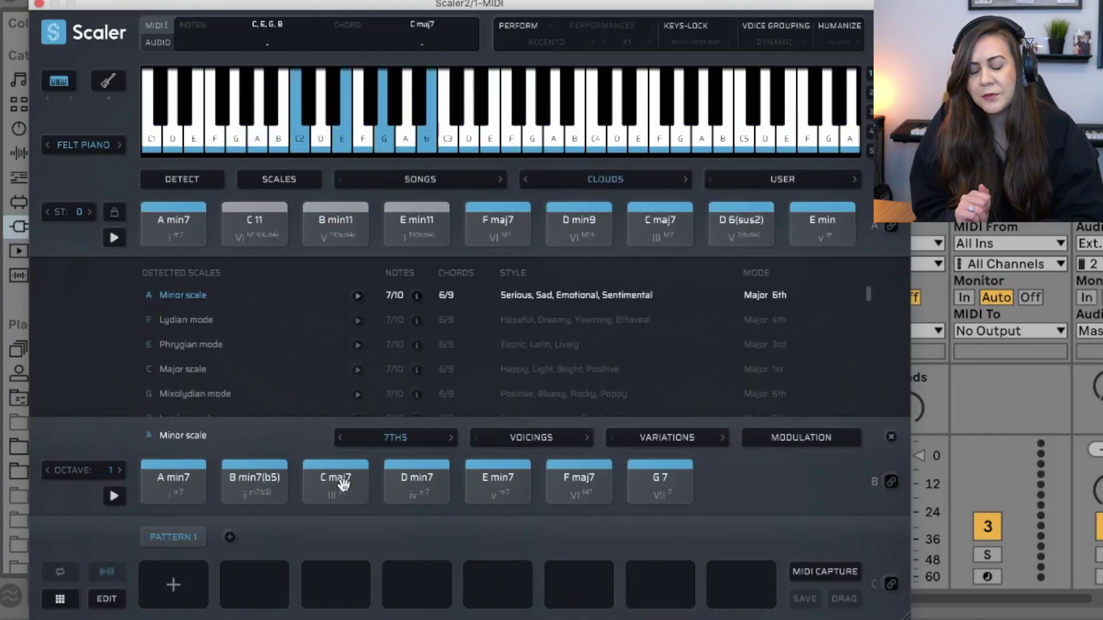
left_click(418, 489)
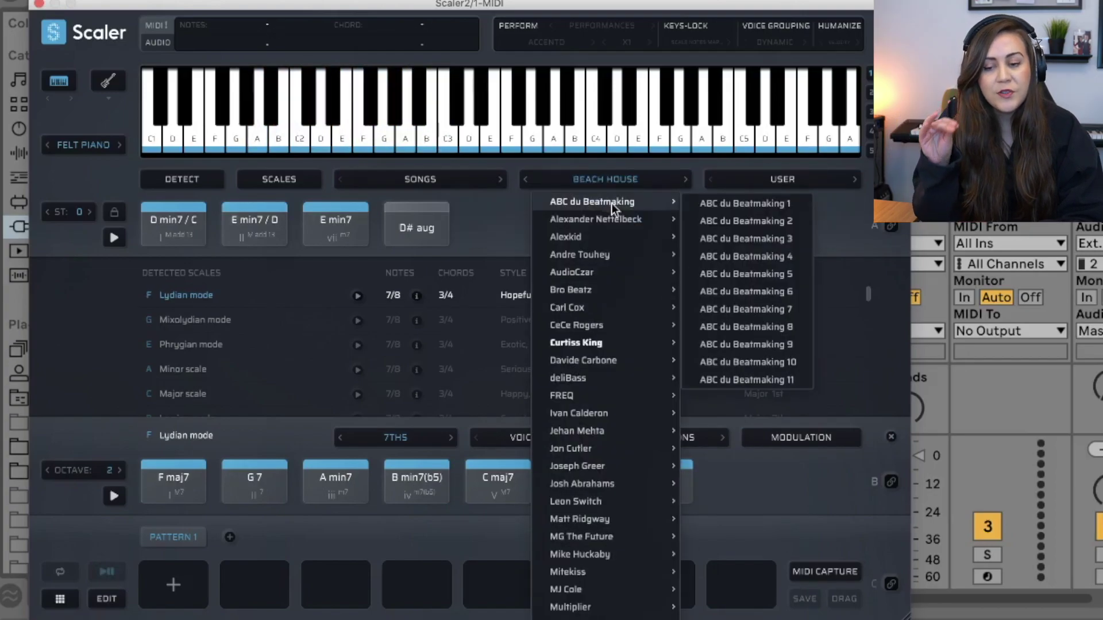
mouse_move(600, 415)
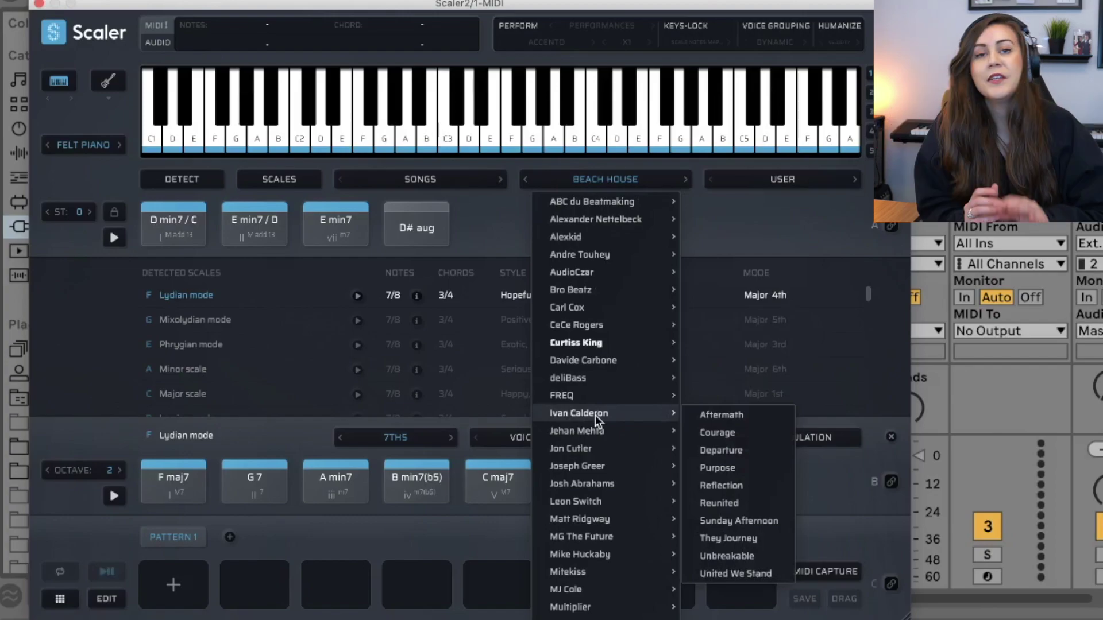
left_click(803, 181)
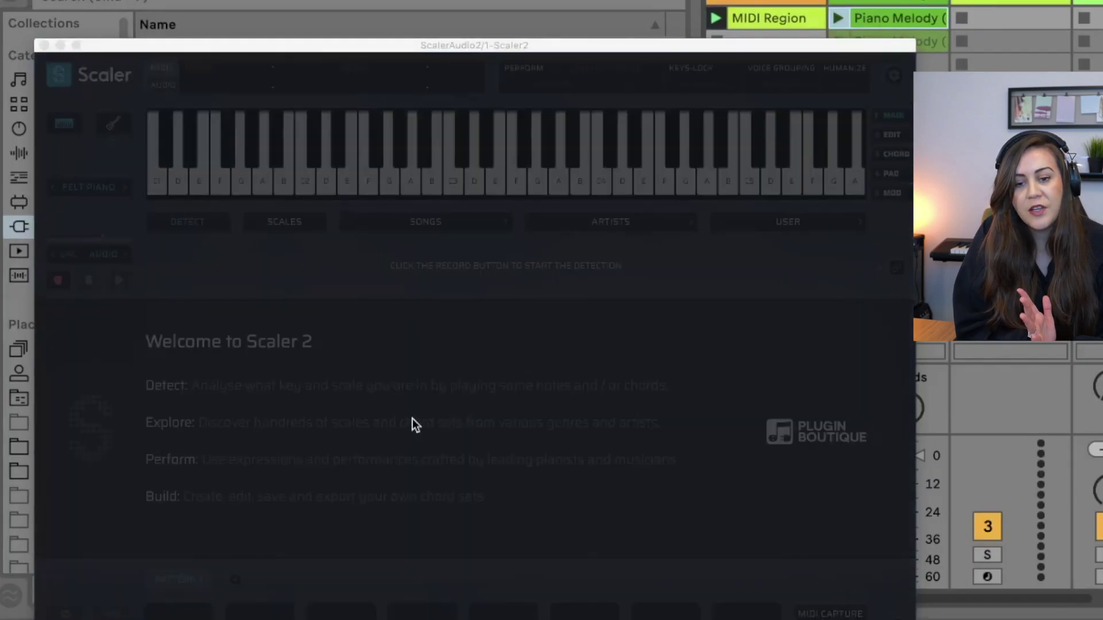
Detect chords from the piano melody audio, replacing the previous detection, giving B Mixolydian
left_click(412, 418)
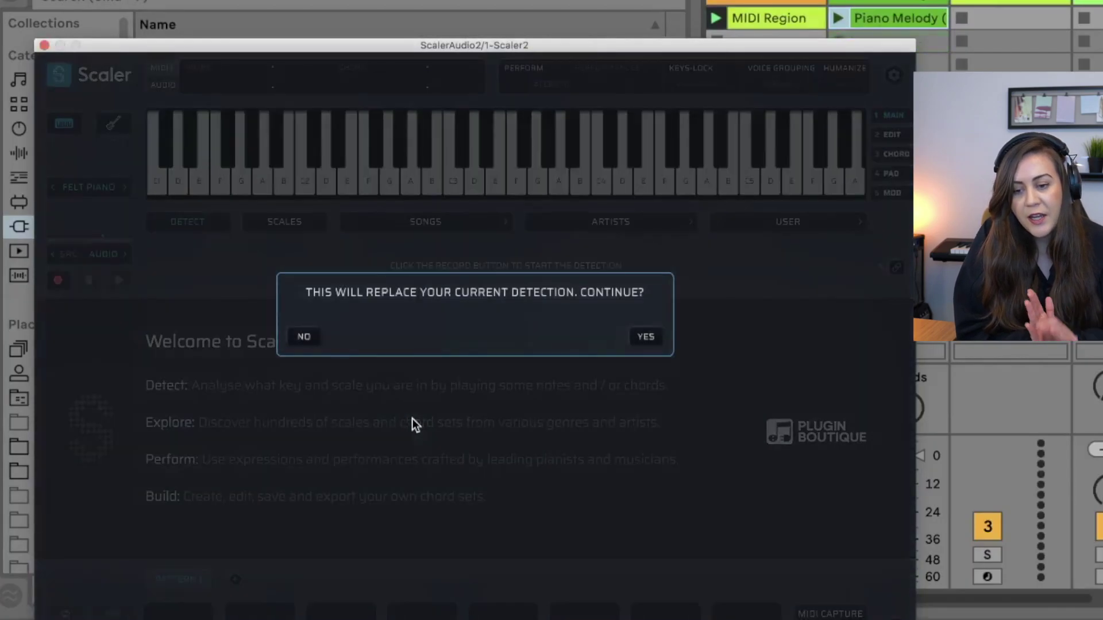
left_click(646, 336)
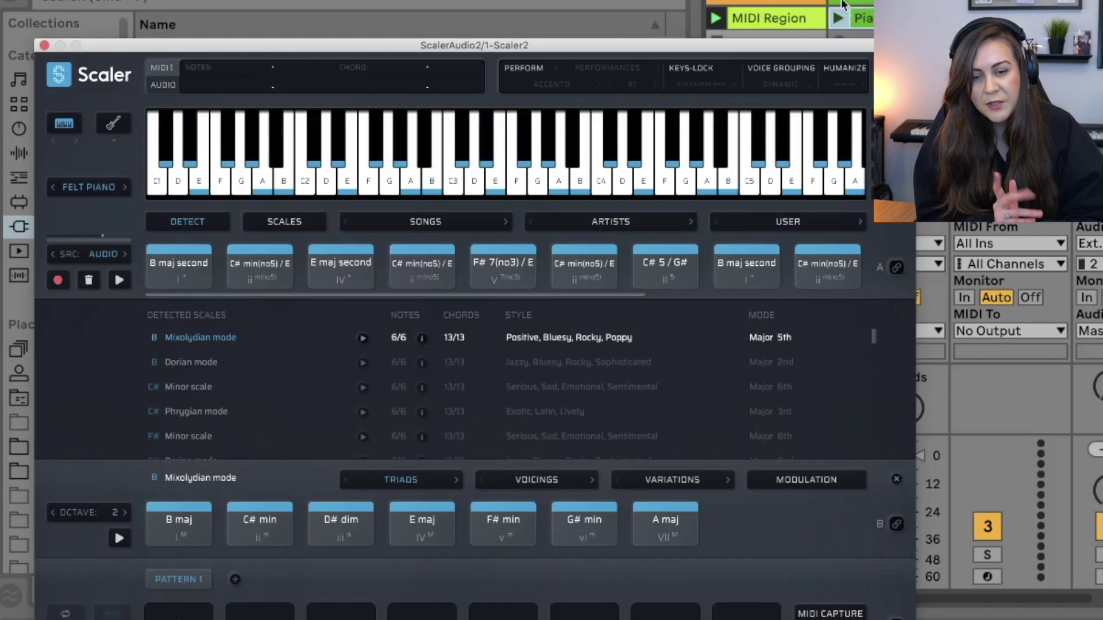
left_click_drag(880, 50, 787, 0)
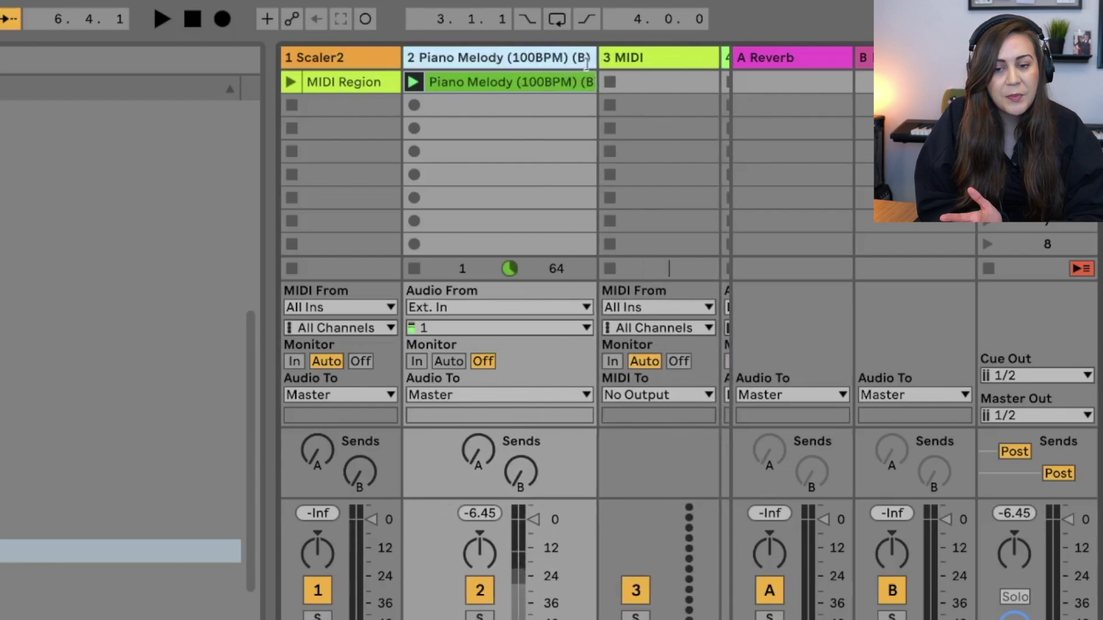
Widen the Piano Melody track column, then narrow it back
left_click_drag(602, 63, 607, 66)
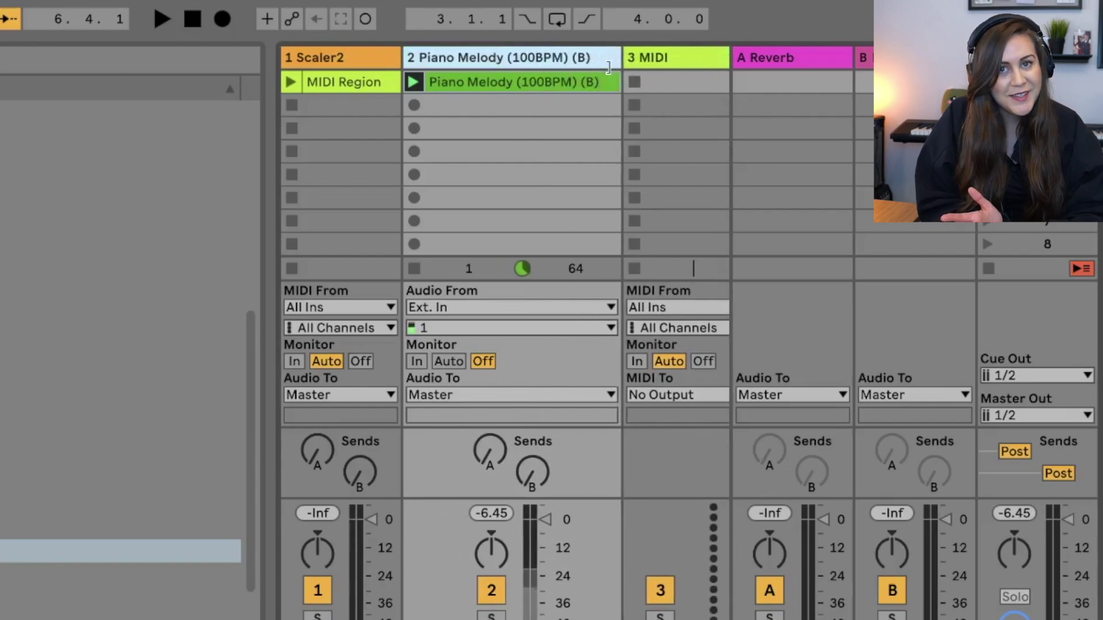
left_click_drag(608, 66, 544, 58)
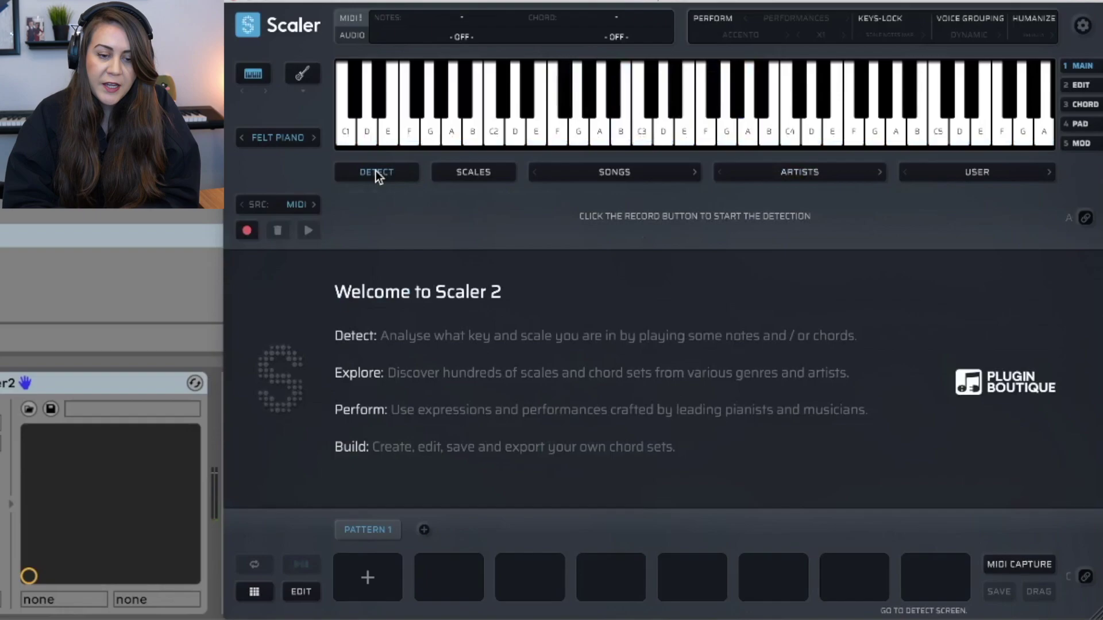
Detect the played MIDI chords as A Lydian, audition A maj, and keep chords as triads
left_click(240, 231)
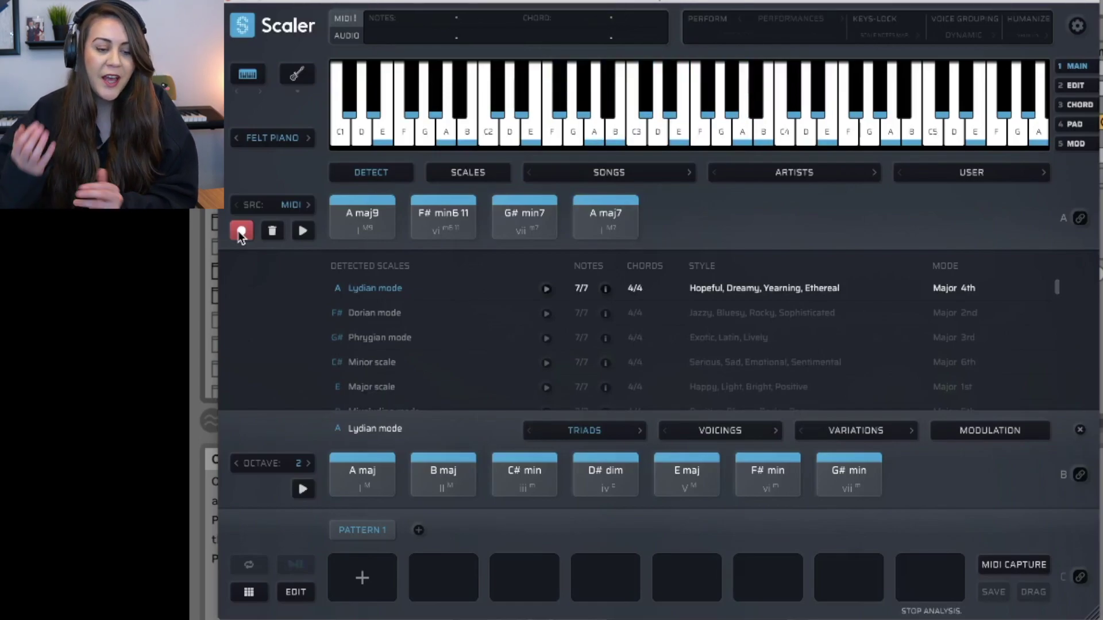
left_click(240, 230)
left_click(368, 470)
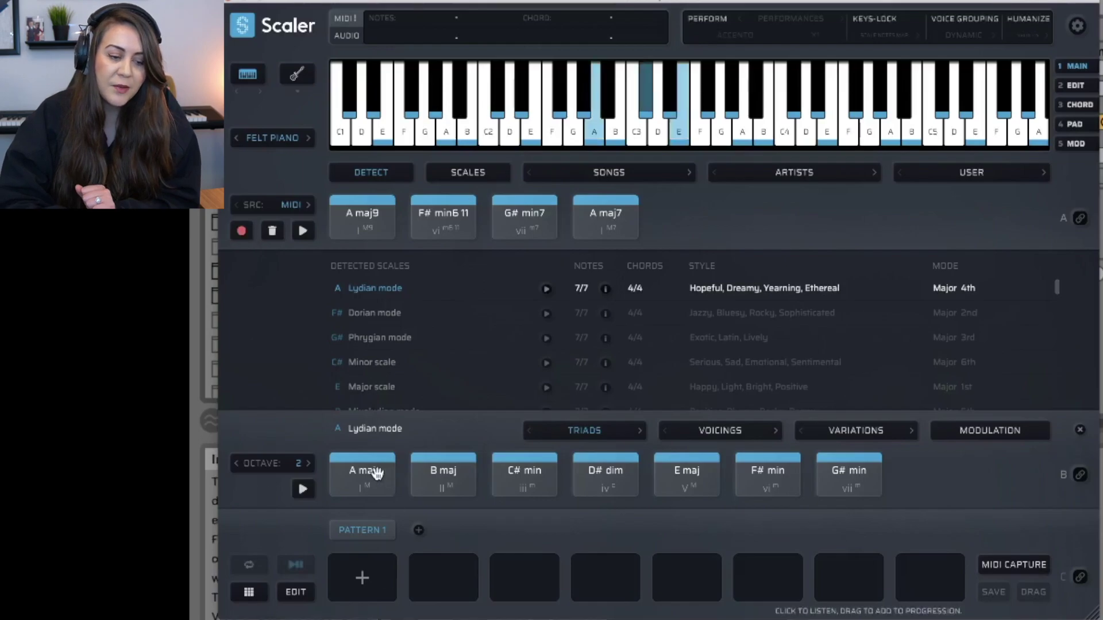
left_click(376, 472)
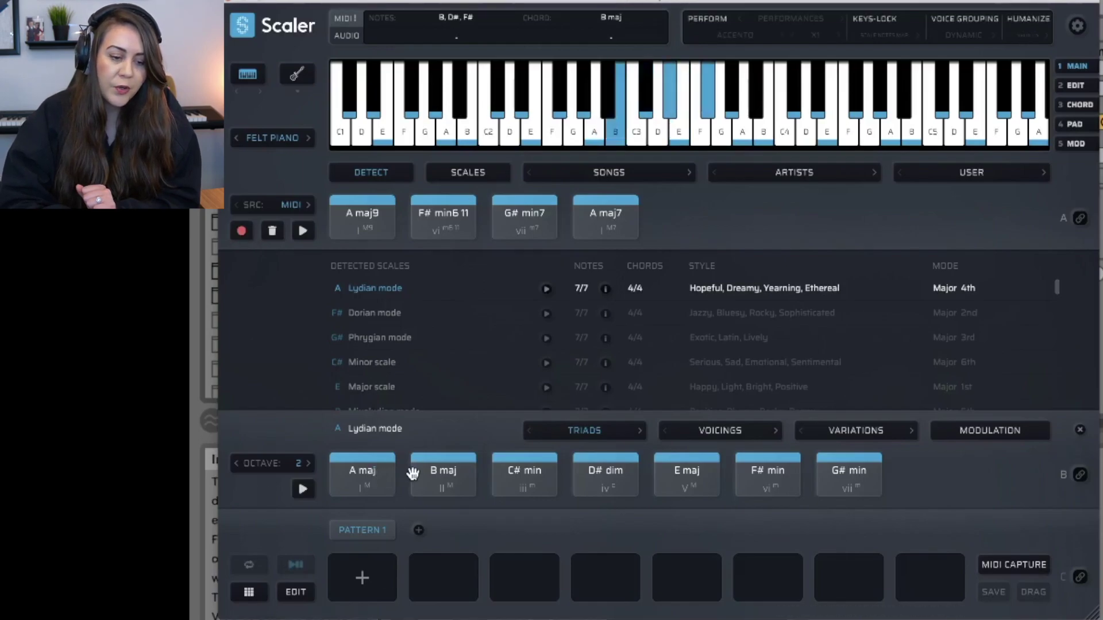
left_click(601, 437)
left_click(580, 448)
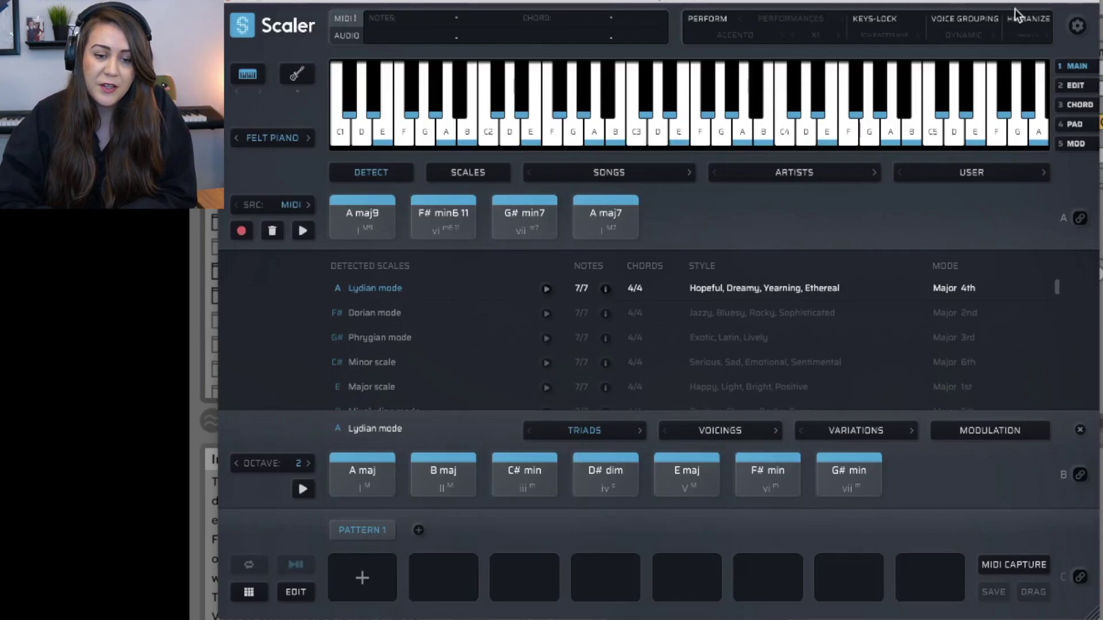
Bring up Scaler 2's Humanize options
left_click(1027, 30)
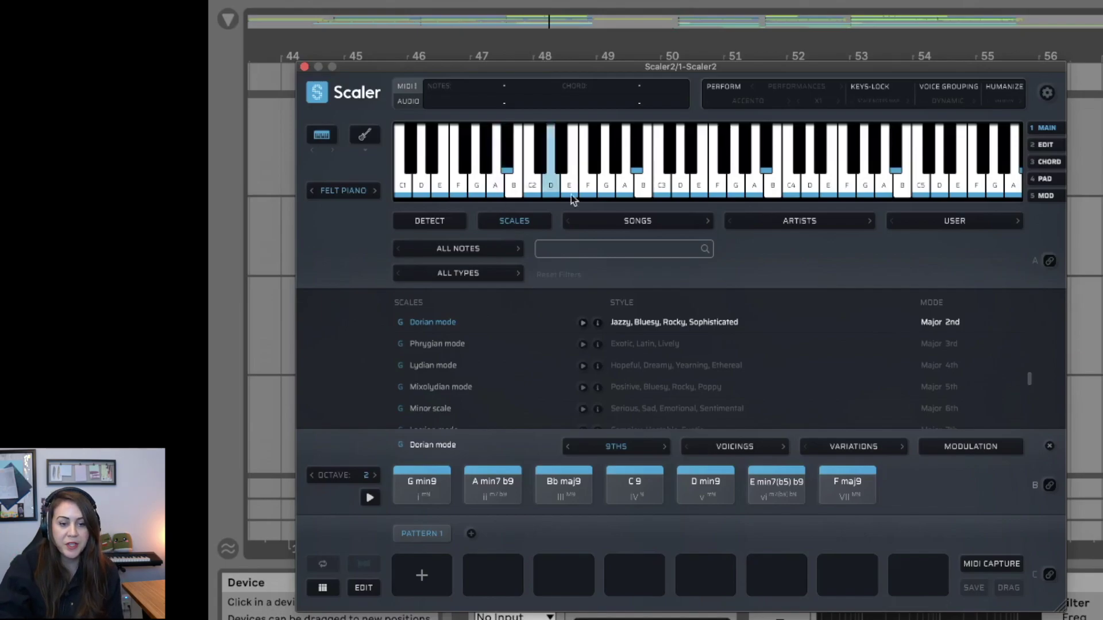
Load the Synthwave 1 song chords from the Synthwave genre
left_click(626, 218)
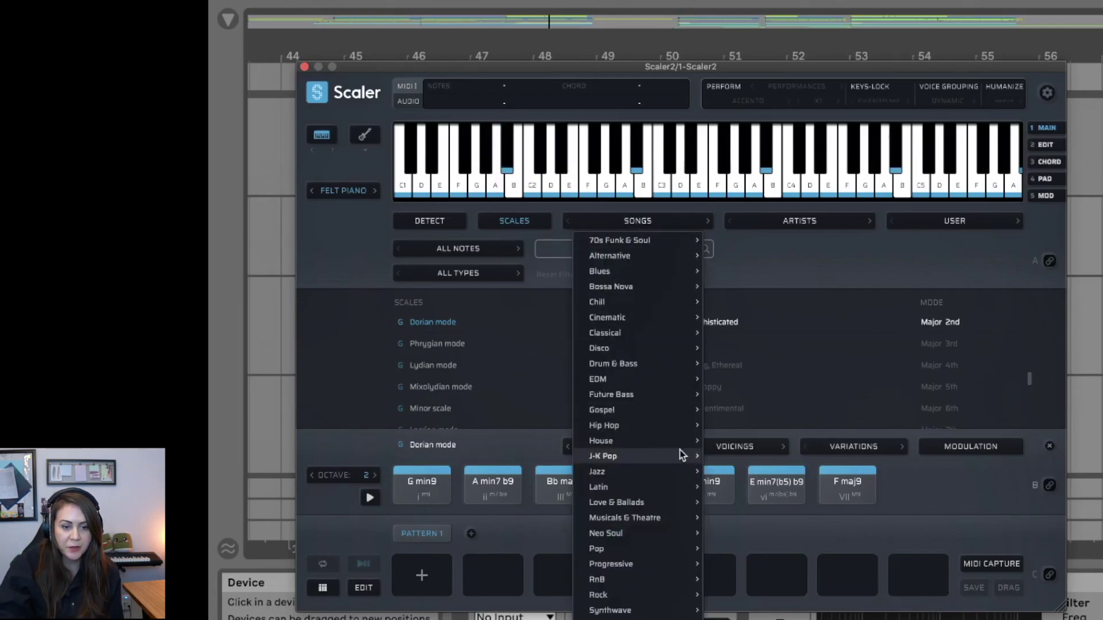
mouse_move(638, 614)
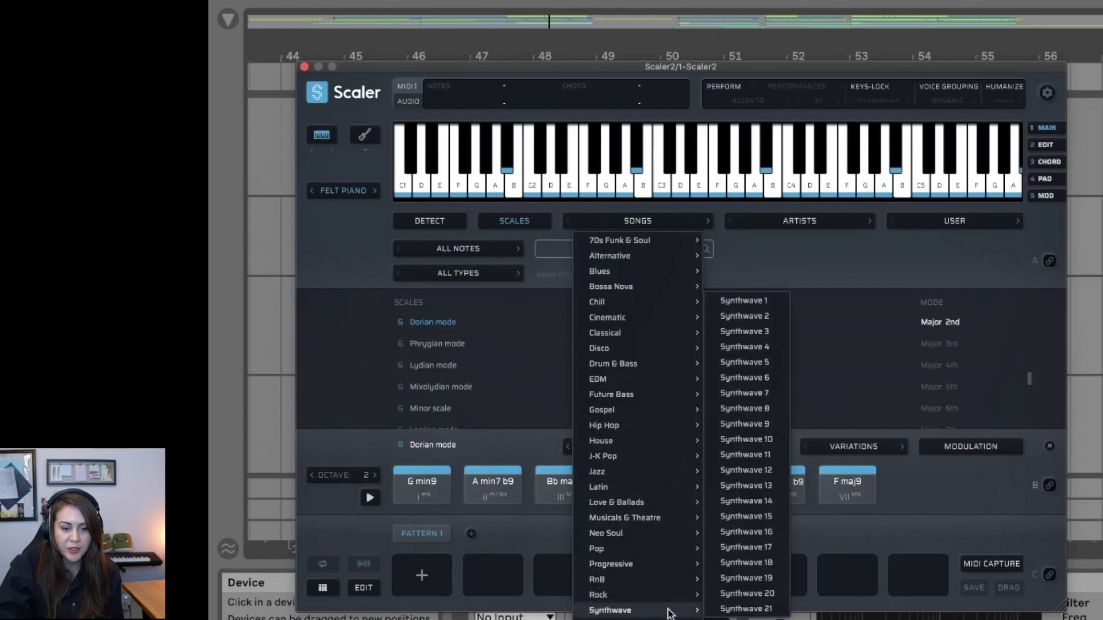
left_click(760, 303)
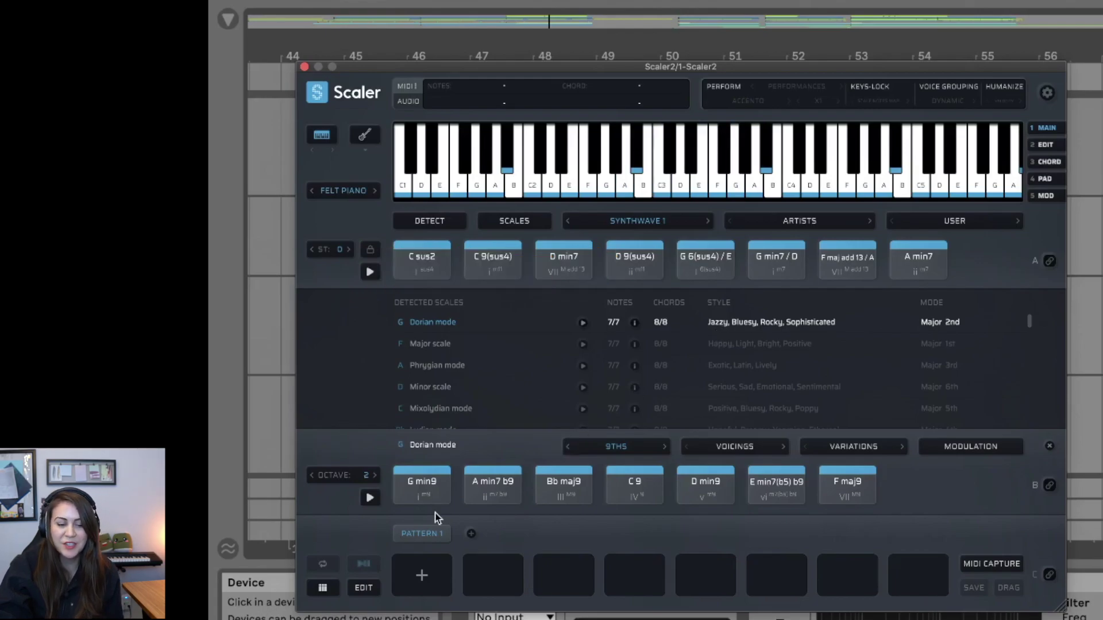
Audition each G Dorian ninth chord: G min9, A min7 b9, Bb maj9, C 9, D min9, E min7(b5) b9, F maj9
left_click(425, 492)
left_click(425, 491)
left_click(425, 492)
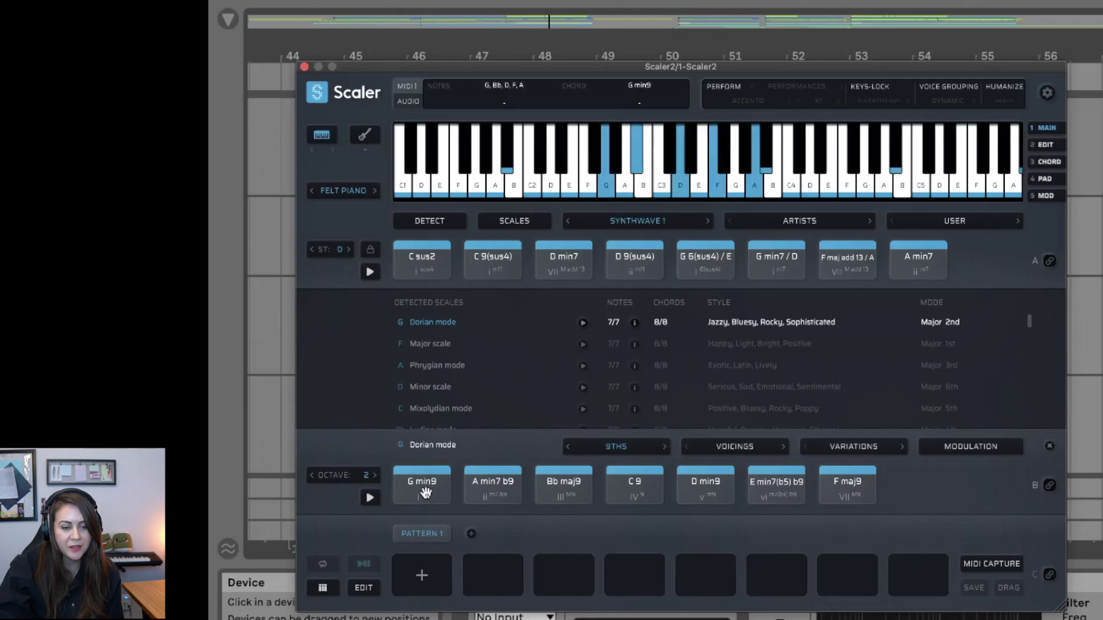
left_click(488, 491)
left_click(563, 493)
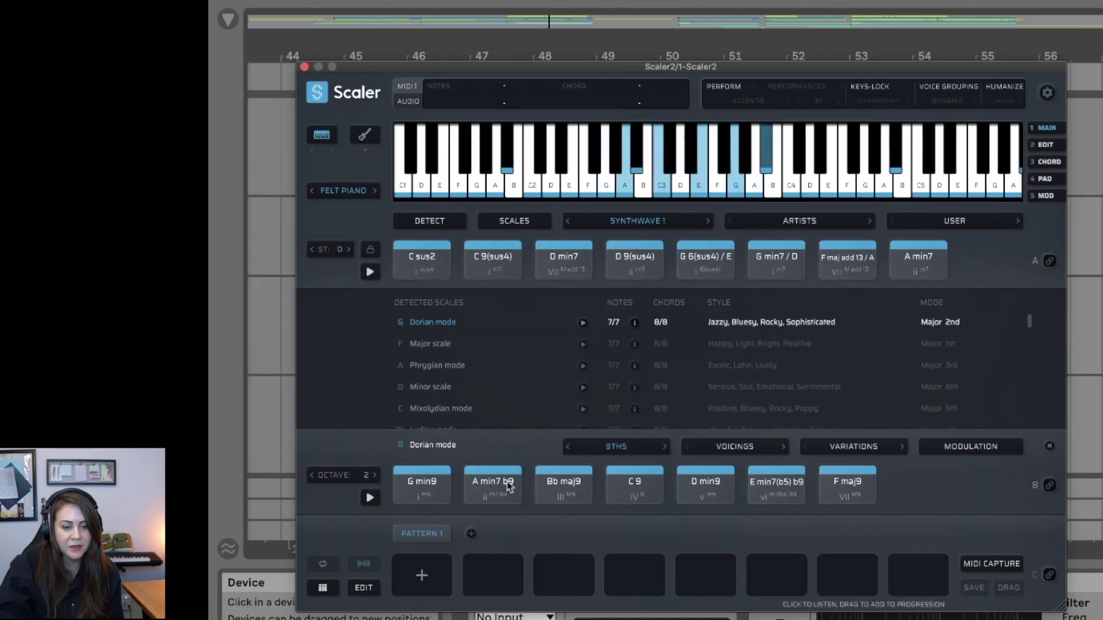
left_click(634, 487)
left_click(713, 490)
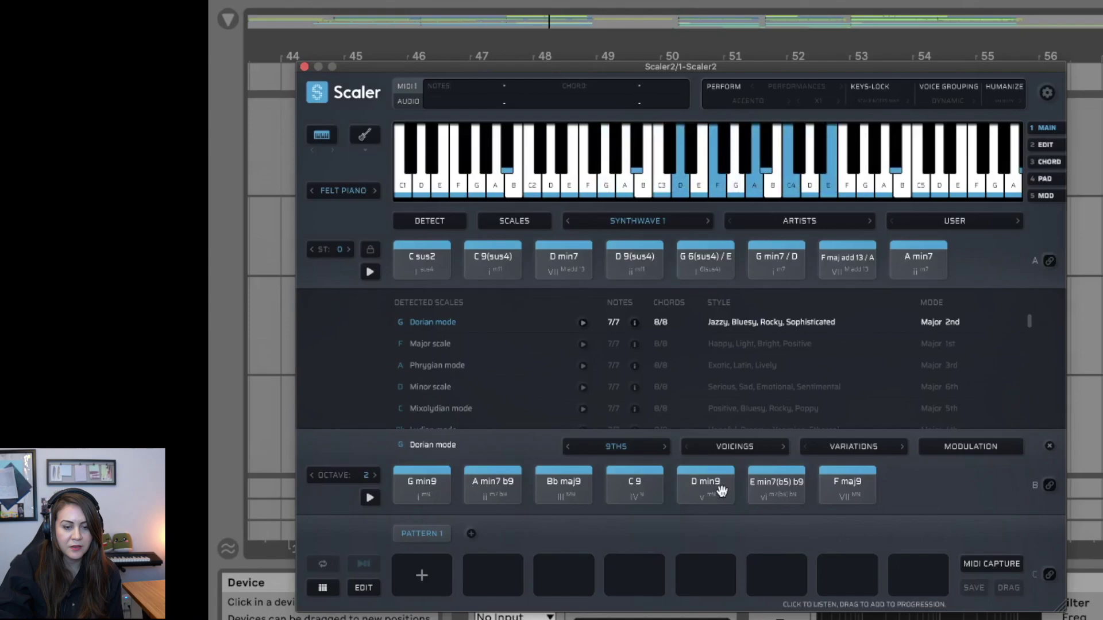
left_click(784, 488)
left_click(847, 487)
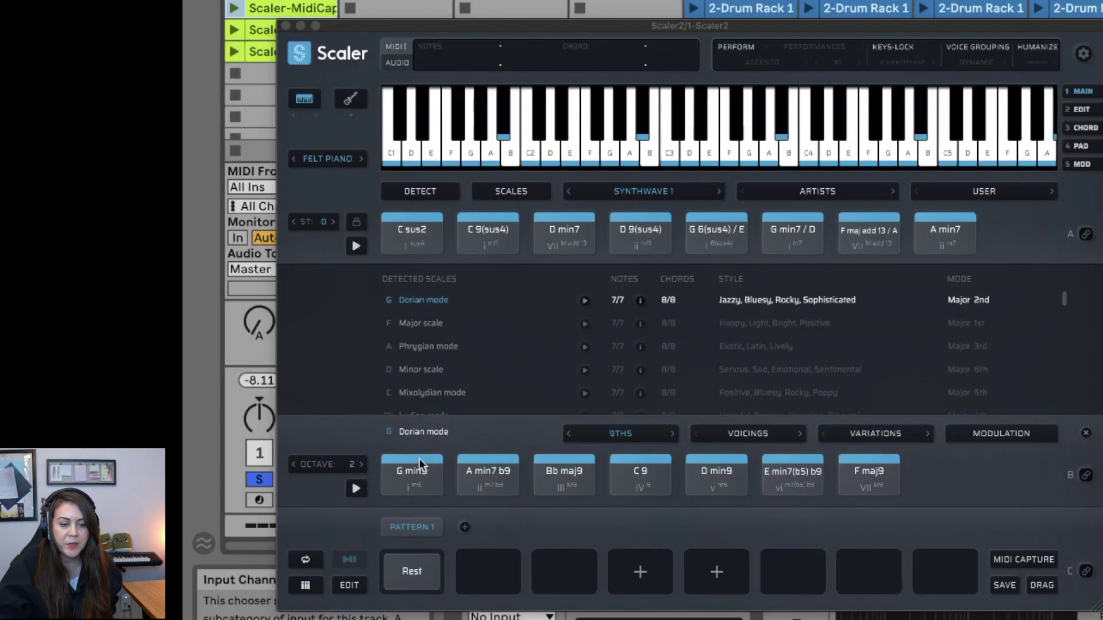
Place G min9, Bb maj9, A min7 b9 and G min9 in Pattern 1 slots 1, 3, 5 and 7, with rests between
left_click(417, 467)
left_click_drag(415, 464, 418, 569)
left_click_drag(561, 464, 565, 568)
left_click_drag(504, 468, 725, 570)
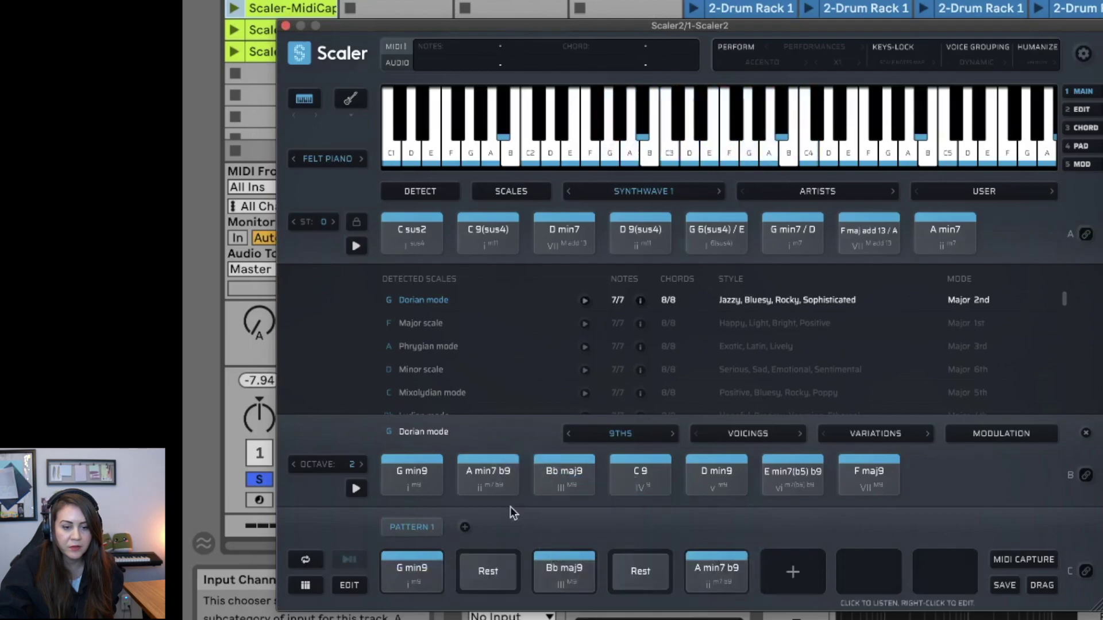
left_click_drag(414, 488, 870, 569)
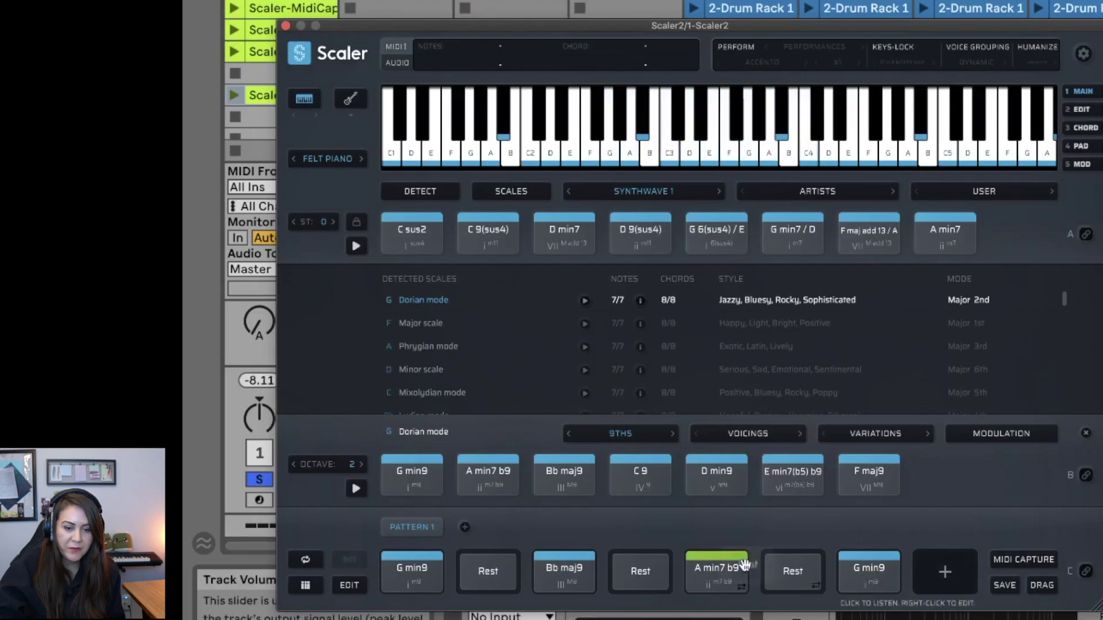
mouse_move(714, 565)
left_mouse_down()
mouse_move(733, 566)
mouse_move(714, 566)
left_mouse_up()
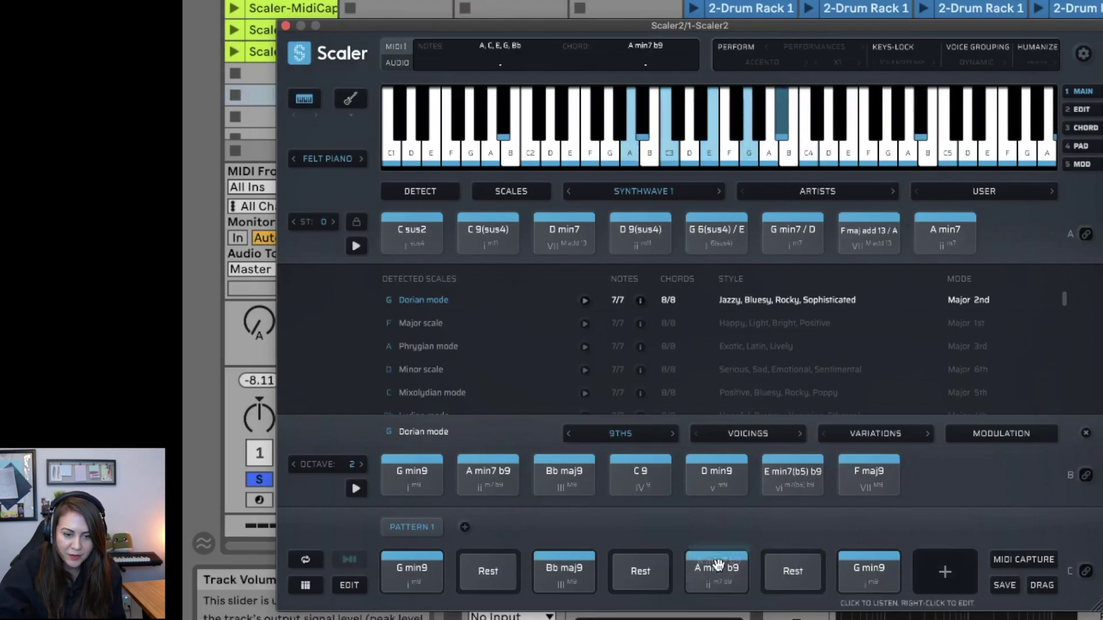
Capture the four-chord pattern with MIDI CAPTURE and drop it into a track clip slot
left_click(1018, 562)
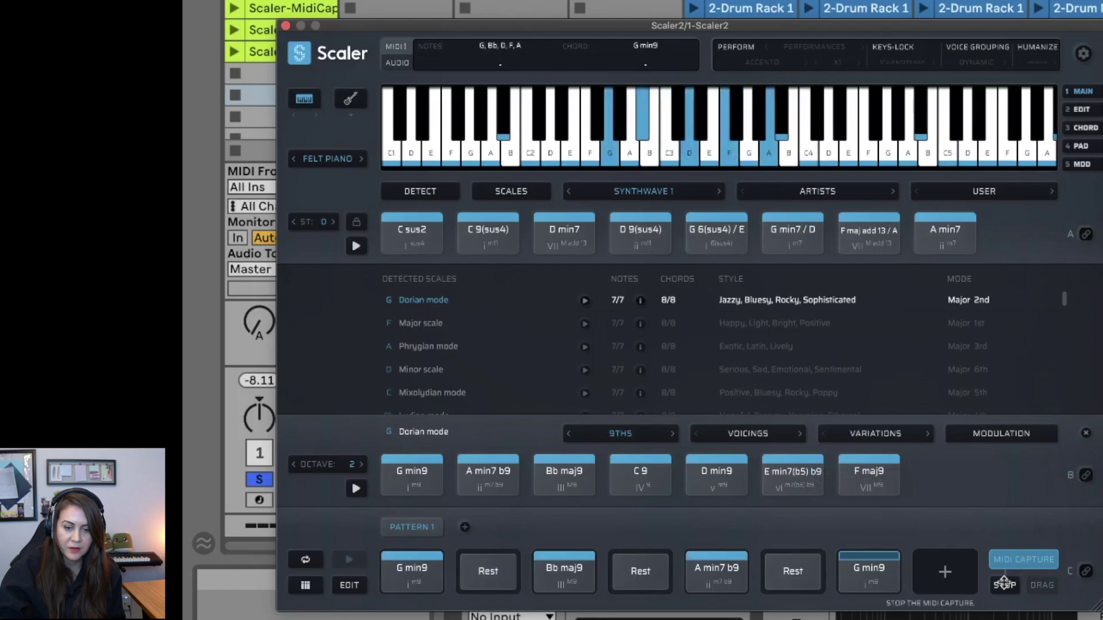
left_click(1003, 583)
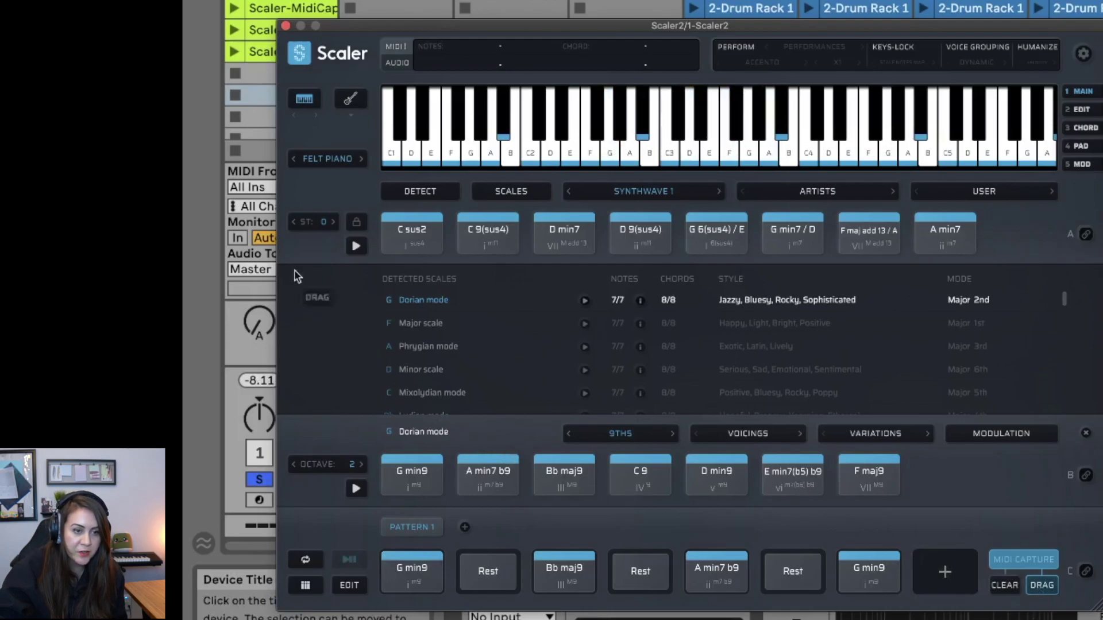
left_click_drag(255, 158, 254, 130)
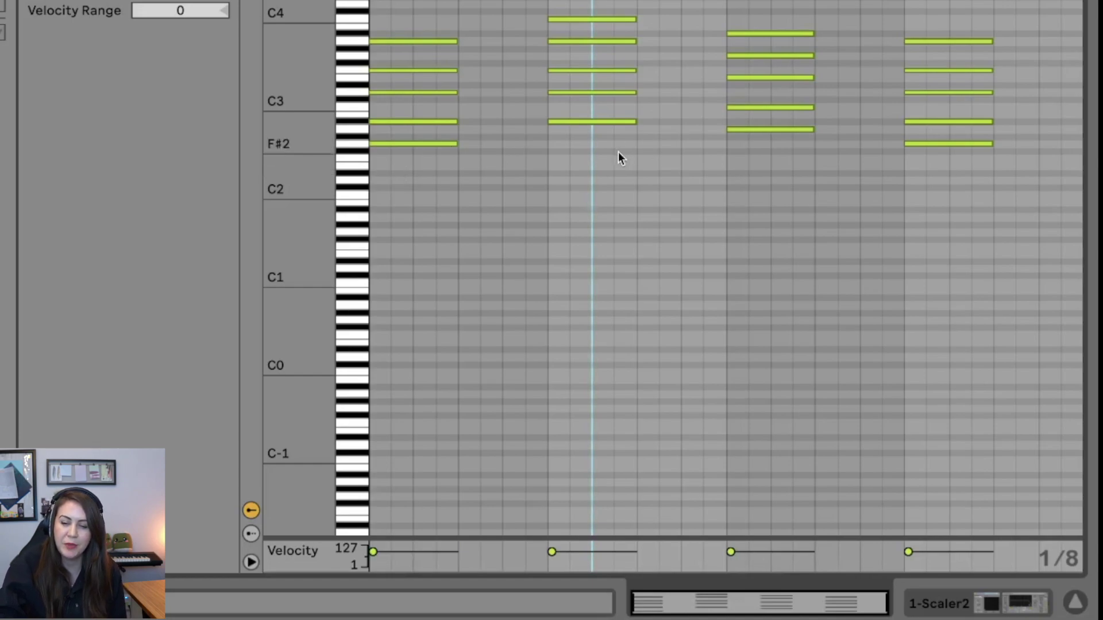
Strum the second chord by staggering its note starts, then play back the result
left_click_drag(620, 152, 620, 1)
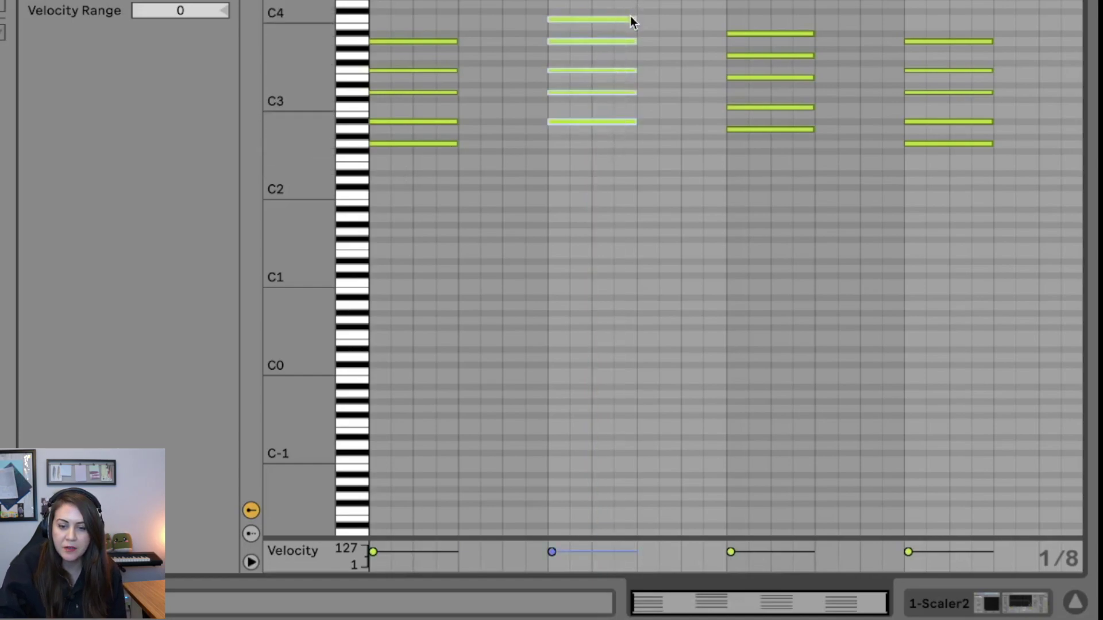
left_click(555, 29)
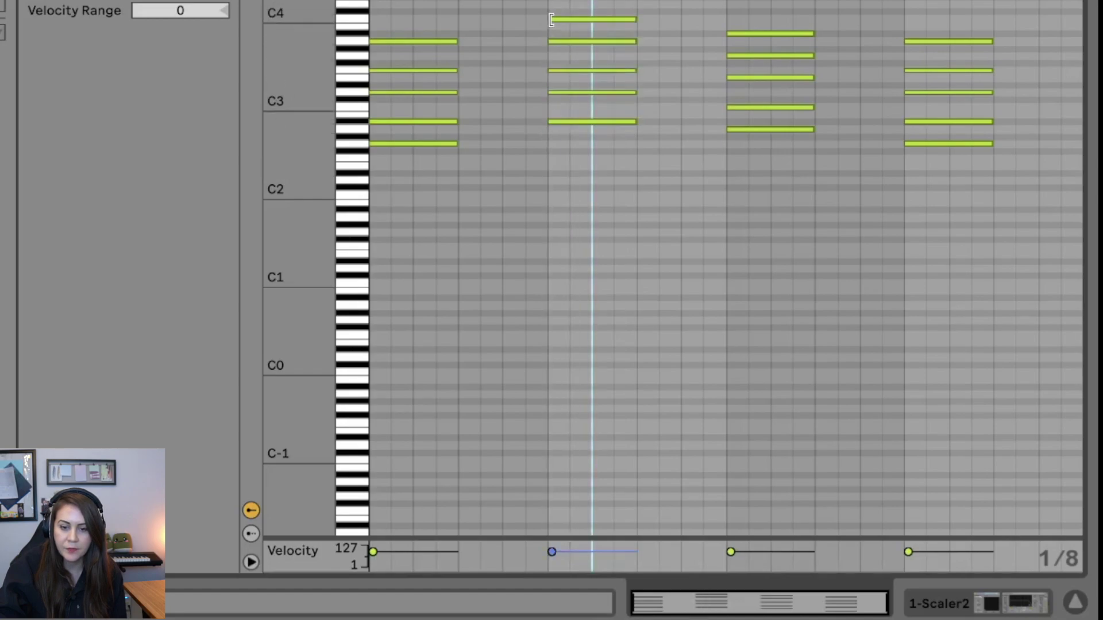
left_click_drag(549, 19, 592, 19)
left_click_drag(550, 41, 570, 41)
left_click_drag(550, 70, 570, 70)
left_click_drag(593, 19, 615, 18)
left_click_drag(570, 41, 592, 41)
mouse_move(570, 70)
left_mouse_down()
mouse_move(592, 70)
mouse_move(571, 92)
left_mouse_up()
key("space")
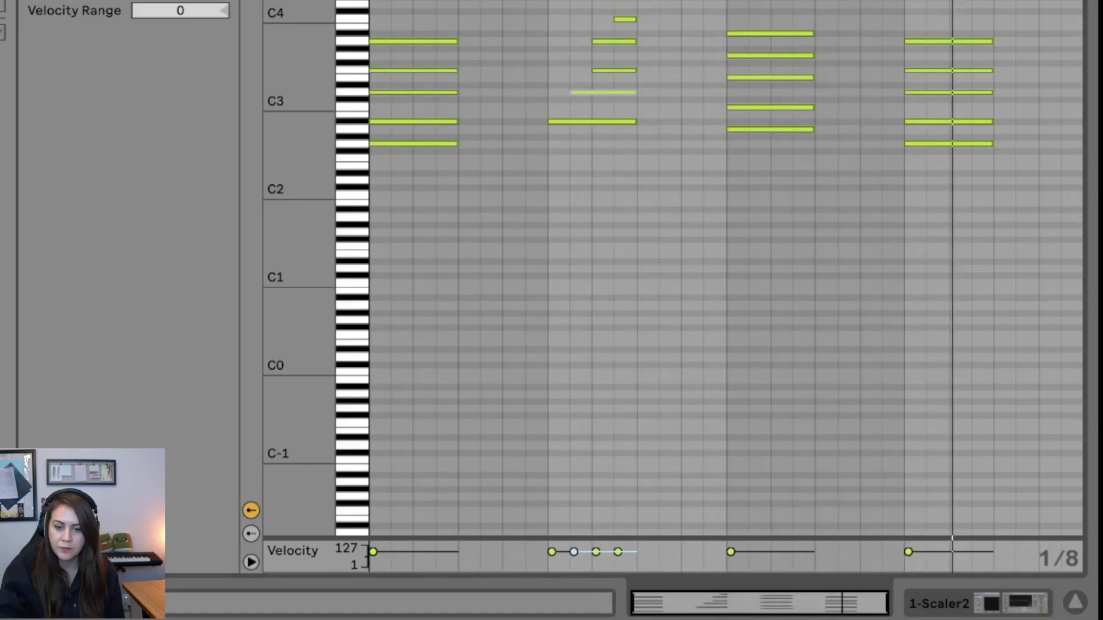
Duplicate a chord with Ctrl+D, shorten its notes and repeat it as short hits
left_click_drag(371, 23, 453, 151)
key("ctrl+d")
left_click(416, 40)
left_click_drag(458, 41, 412, 42)
left_click_drag(496, 23, 496, 156)
left_click_drag(547, 42, 499, 42)
key("ctrl+d")
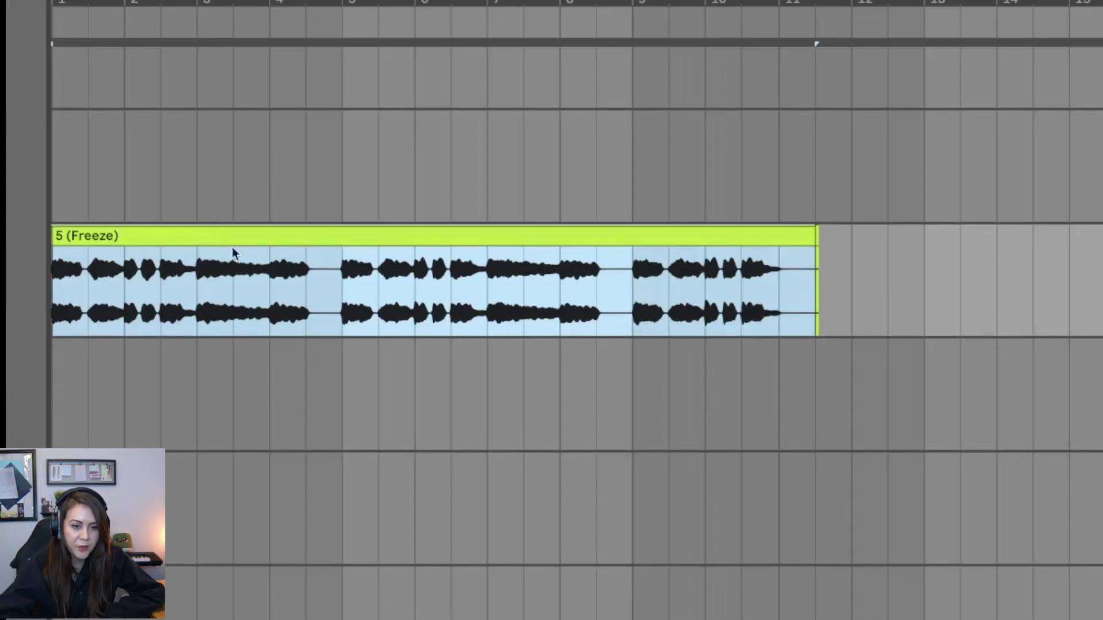
Select the frozen chord audio clip in the arrangement to prepare it for slicing
scroll(357, 288, "right", 6)
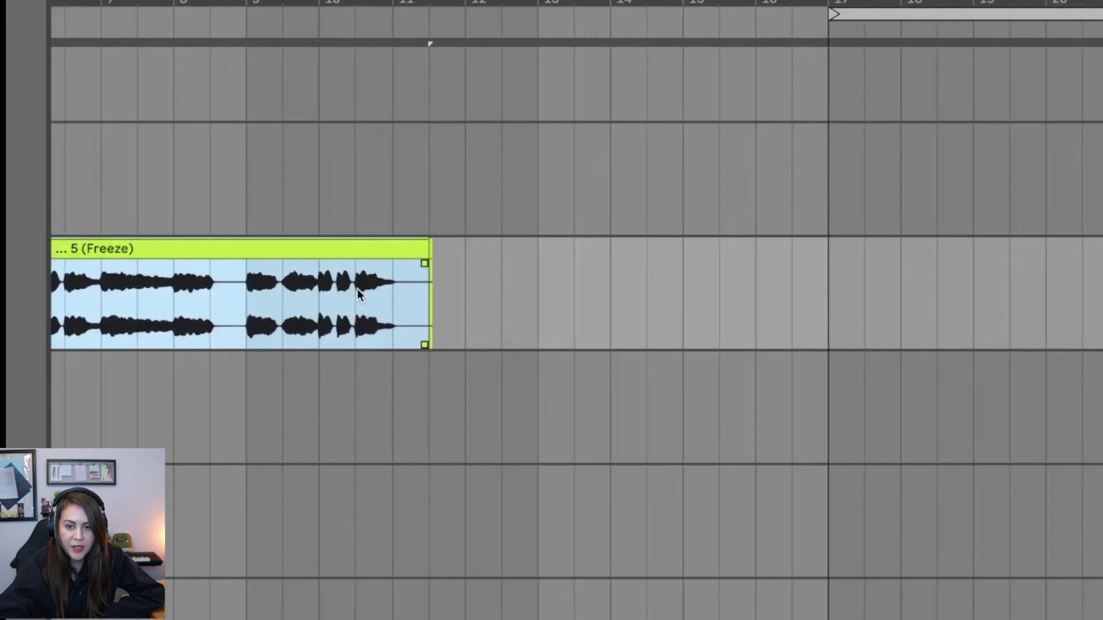
left_click(357, 289)
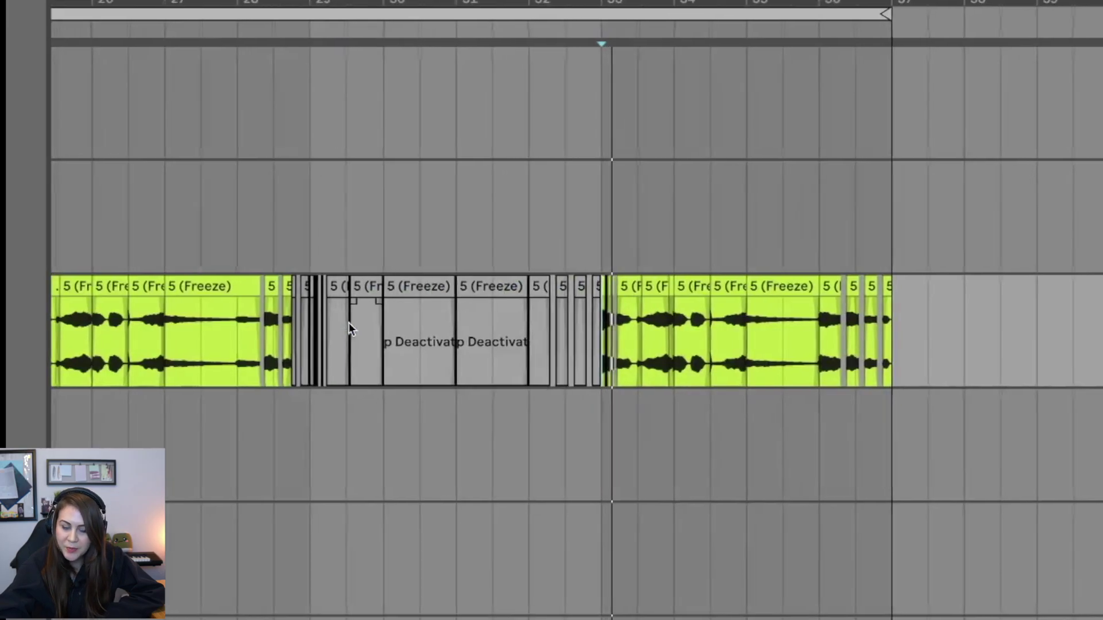
scroll(349, 323, "left", 4)
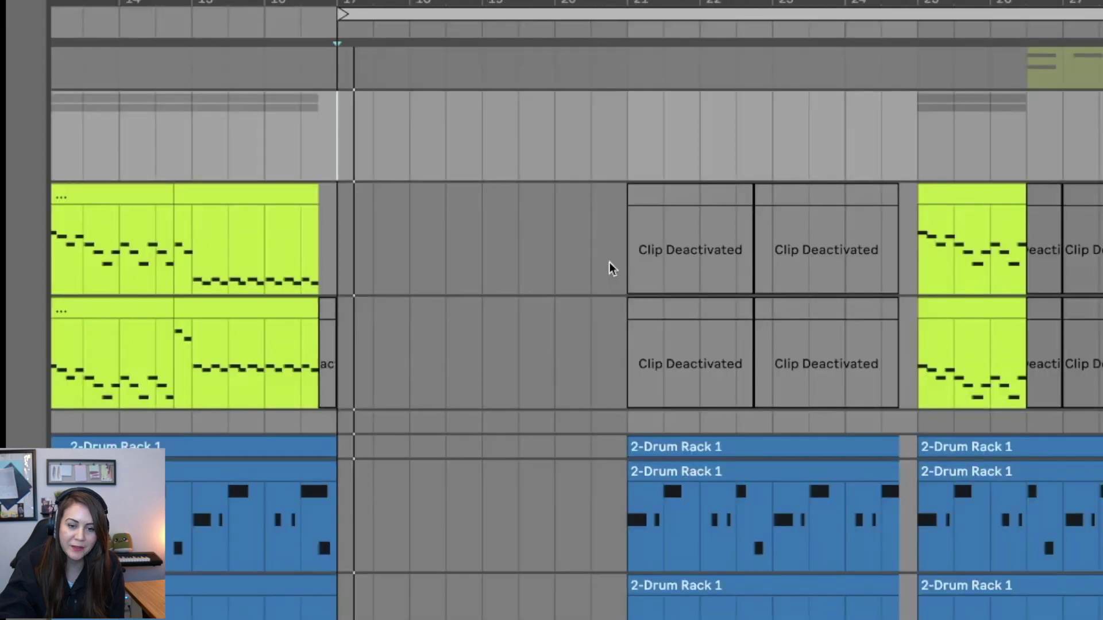
scroll(609, 262, "right", 1)
scroll(609, 262, "right", 5)
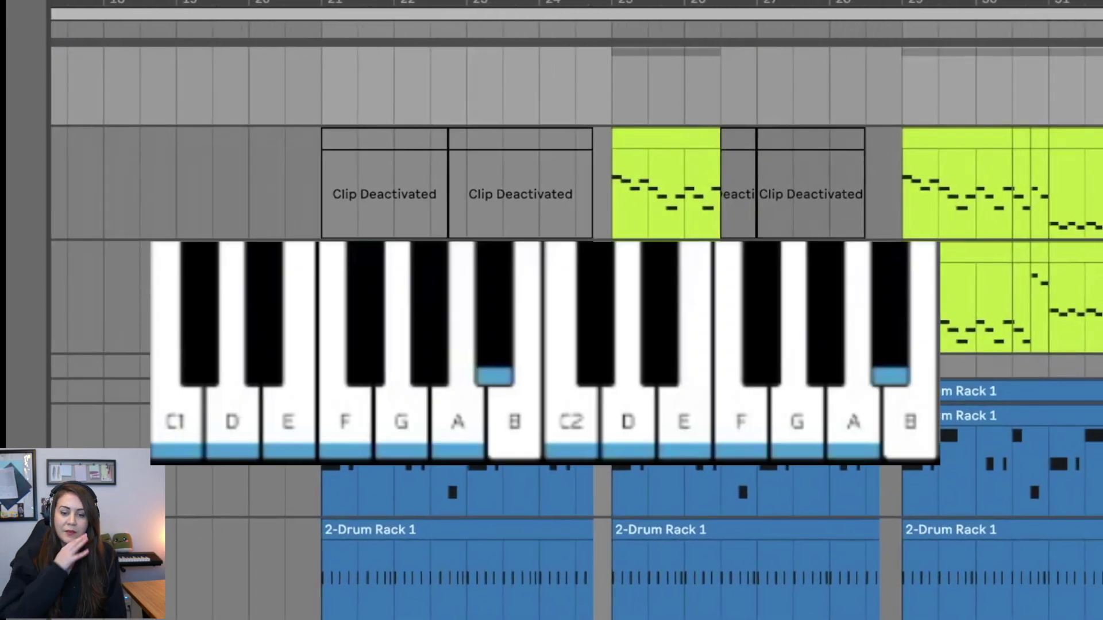
scroll(608, 261, "down", 3)
scroll(575, 345, "down", 5)
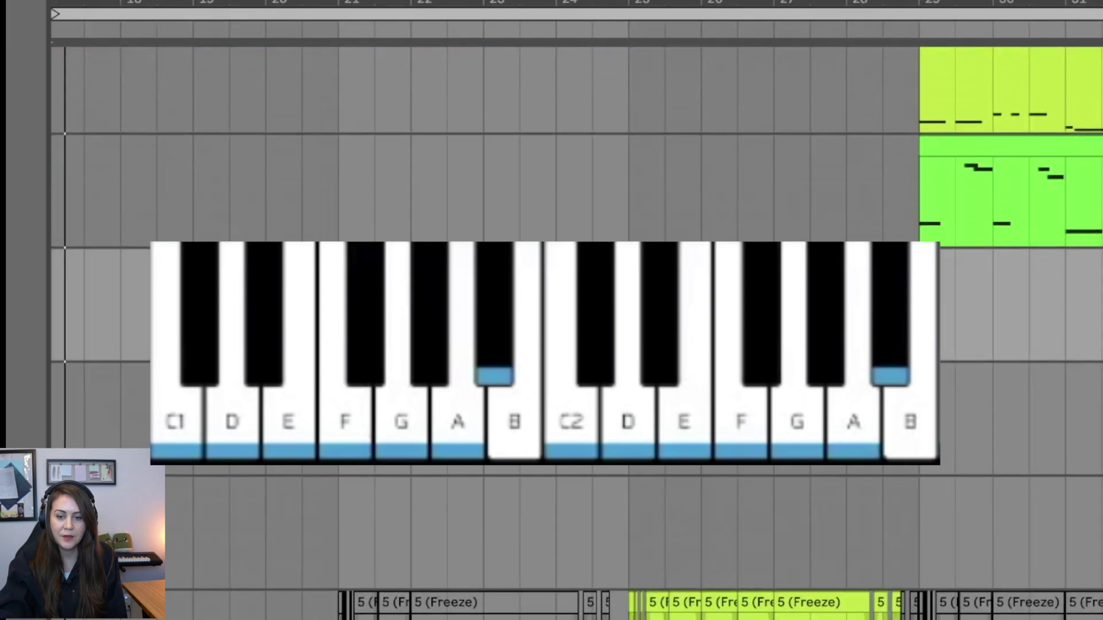